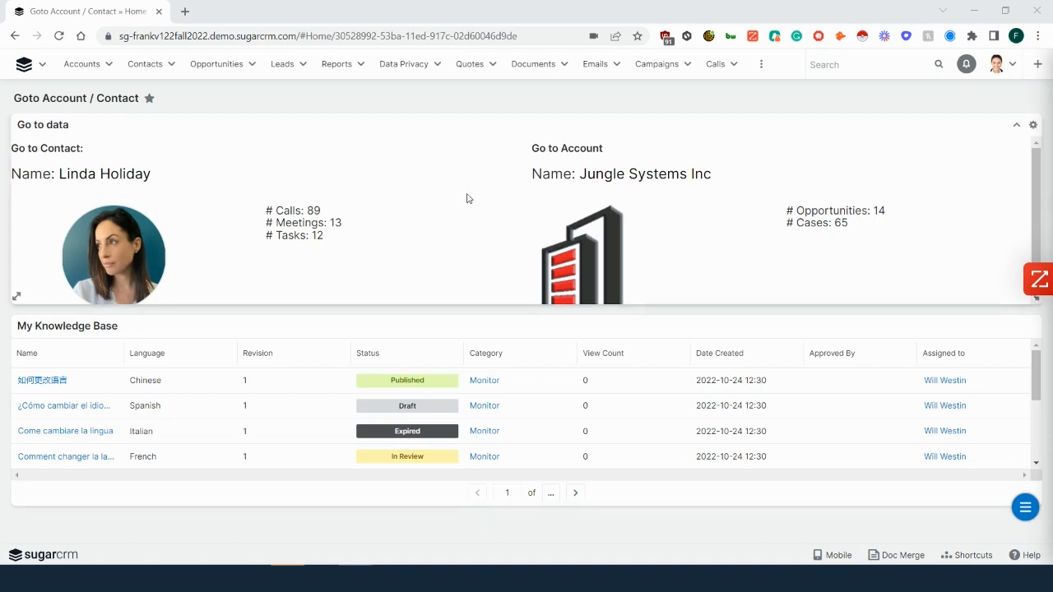
- Start a new Summation Report with Details based on the Cases module
click(362, 66)
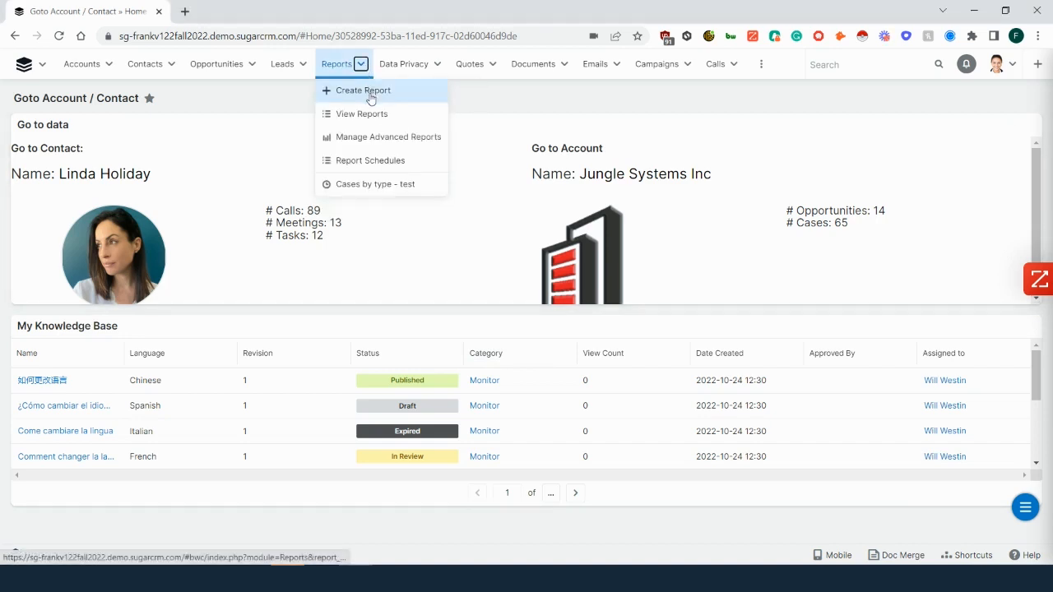
click(371, 94)
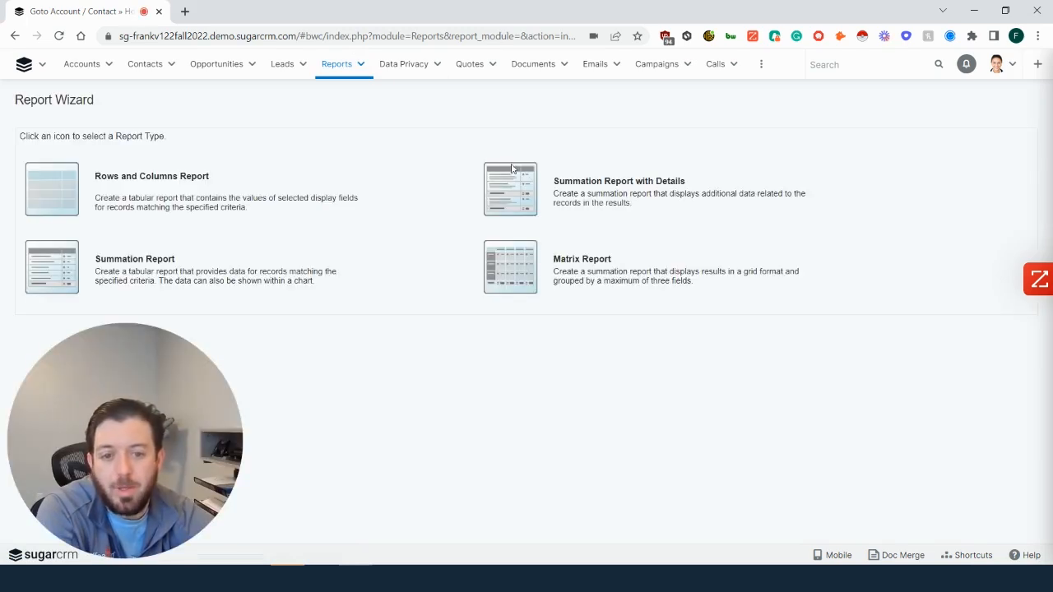
click(515, 187)
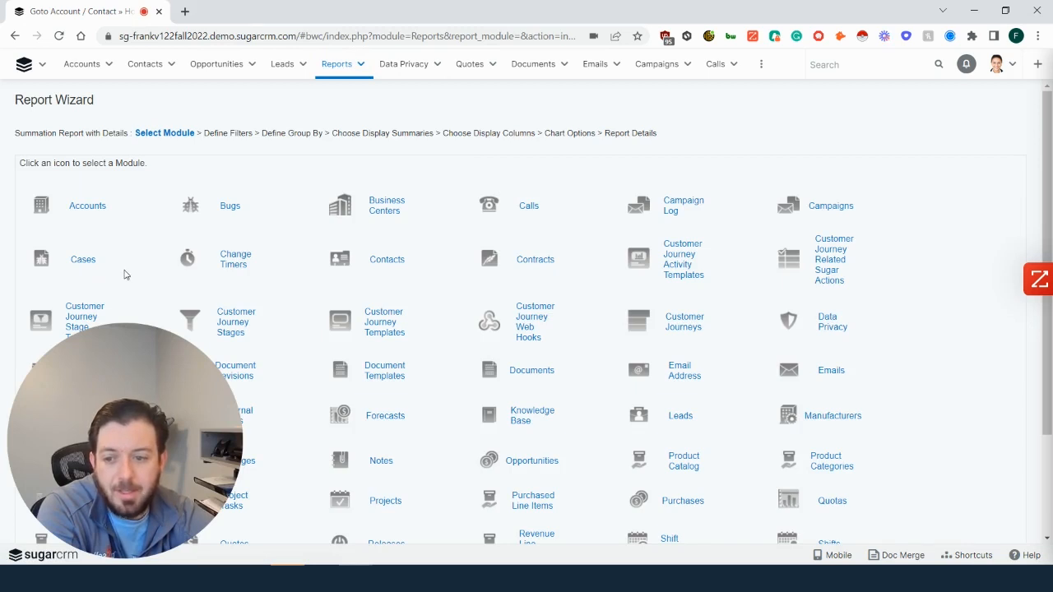
click(76, 262)
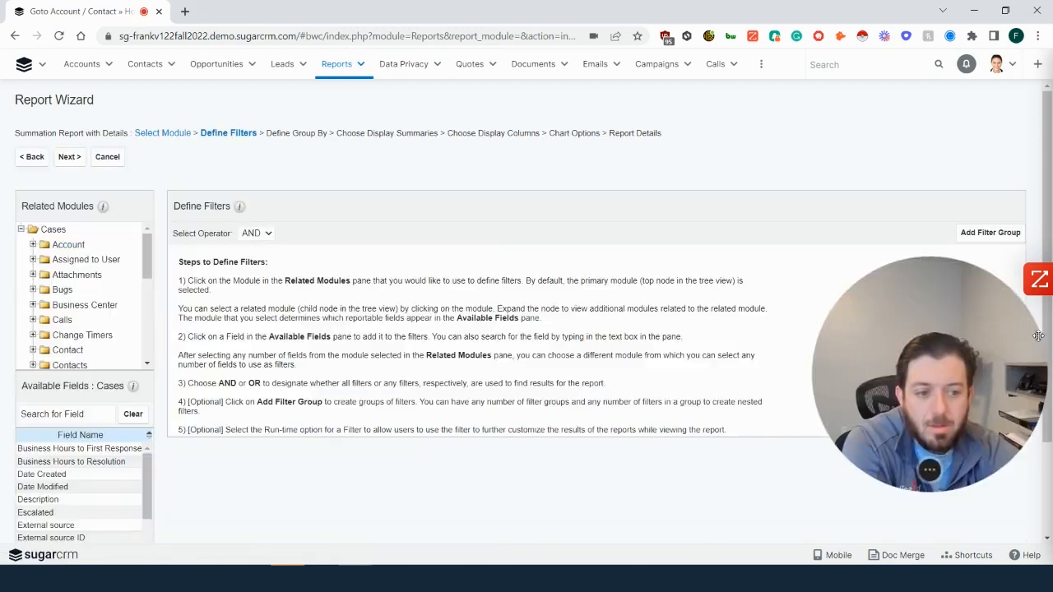
drag(738, 343, 906, 394)
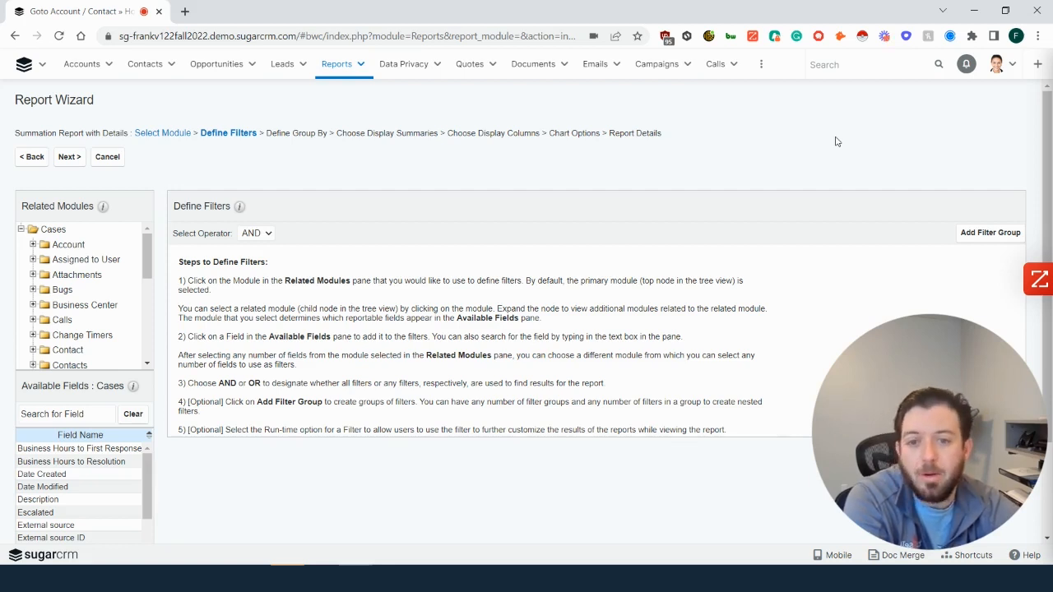
- Leave the report without filters and group its records by the Cases Type field
click(74, 159)
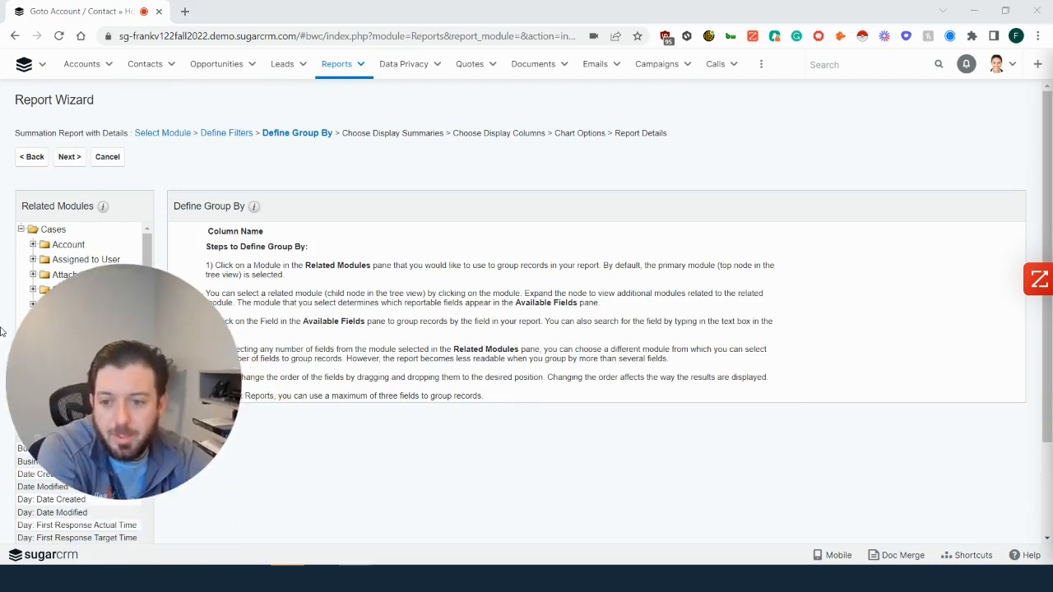
drag(168, 409, 974, 464)
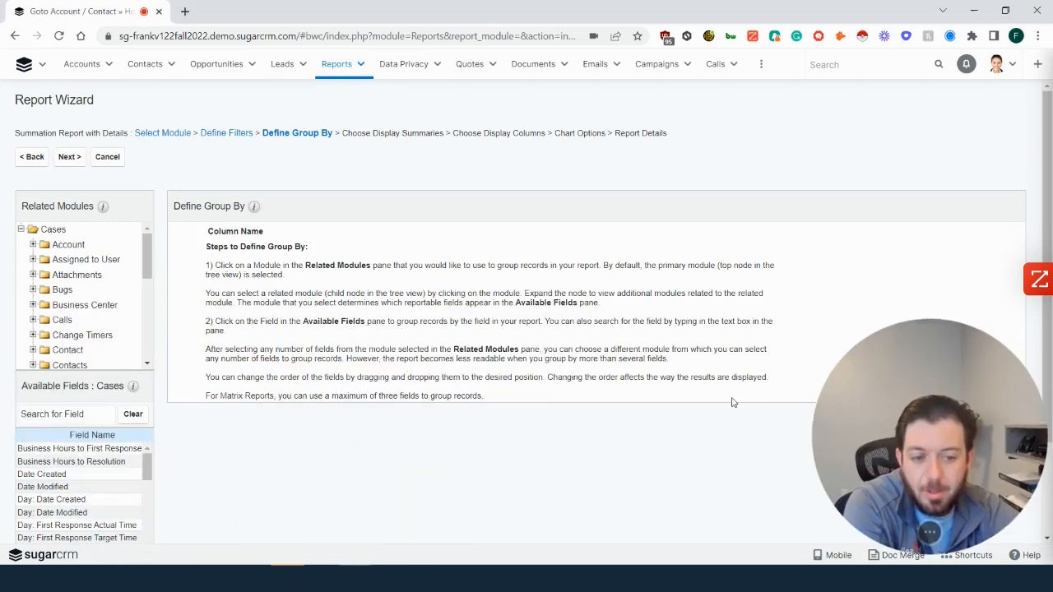
click(20, 414)
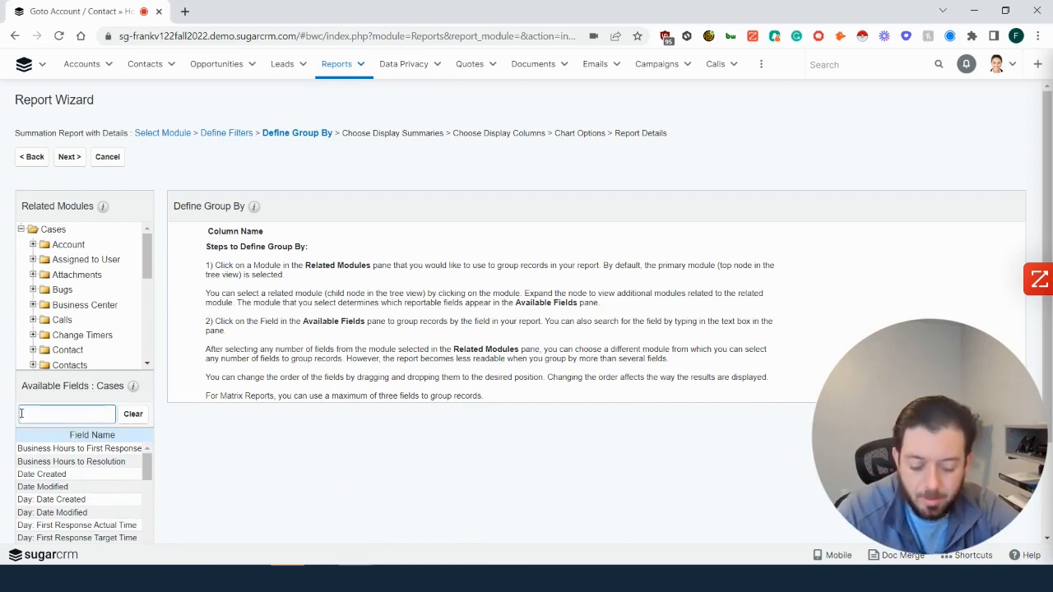
text(type)
click(33, 448)
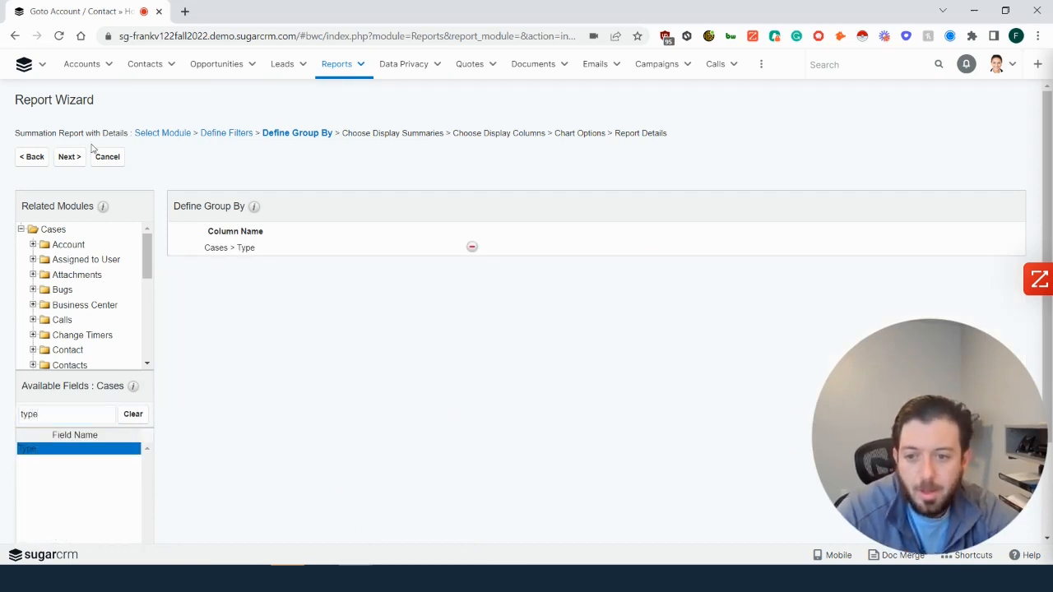
- Add the Cases Count field to the report's display summaries
click(69, 156)
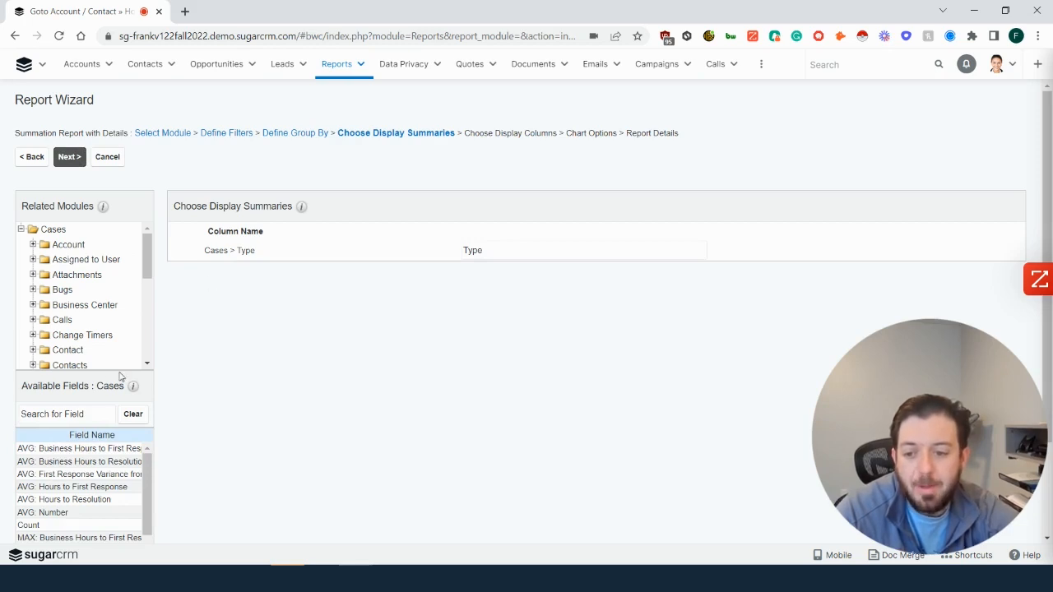
click(87, 413)
text(cou)
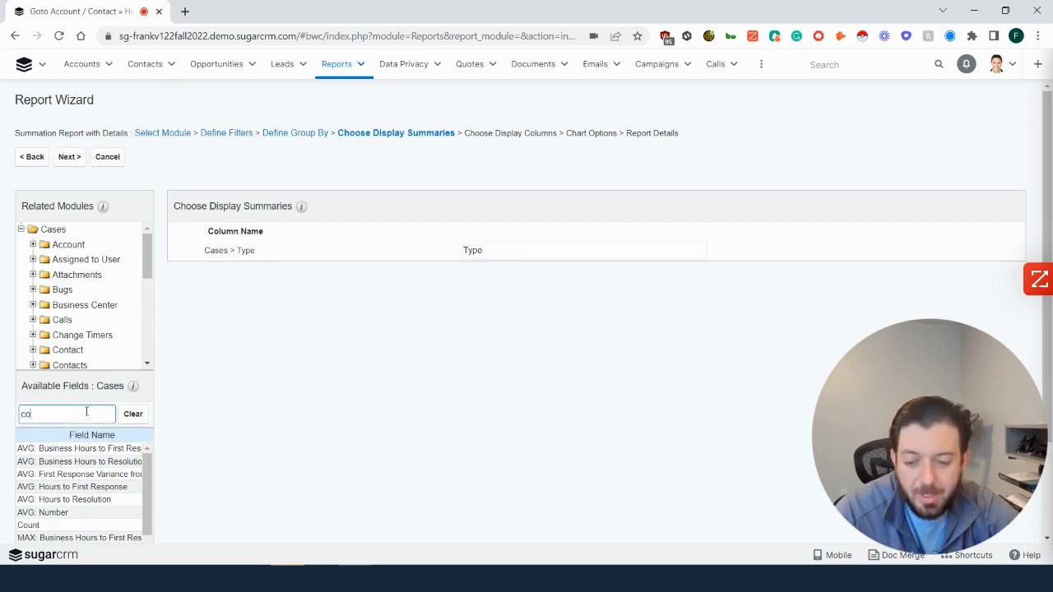
key(BackSpace)
text(unt)
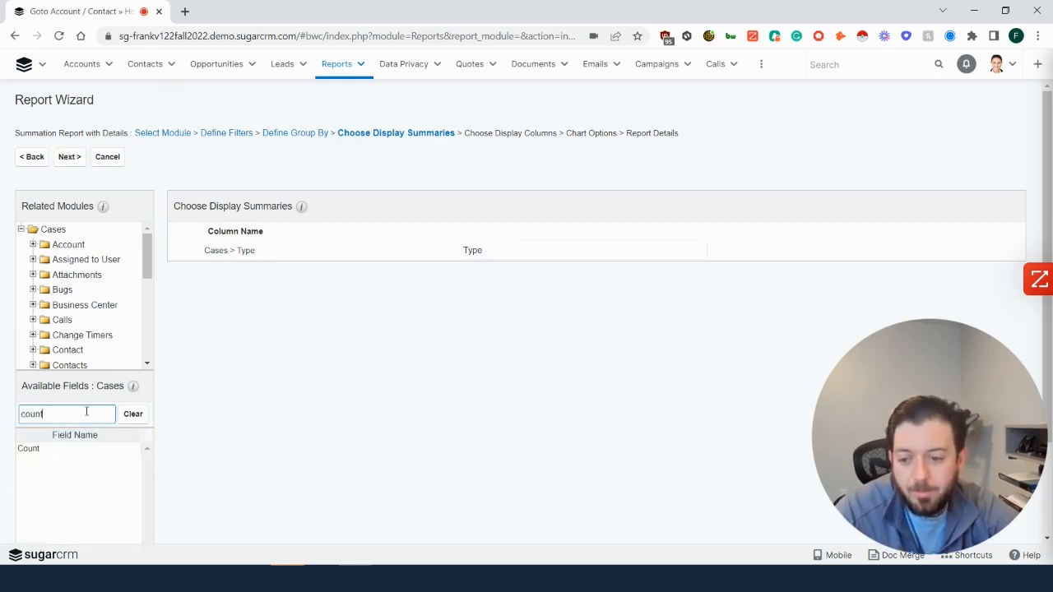
click(34, 448)
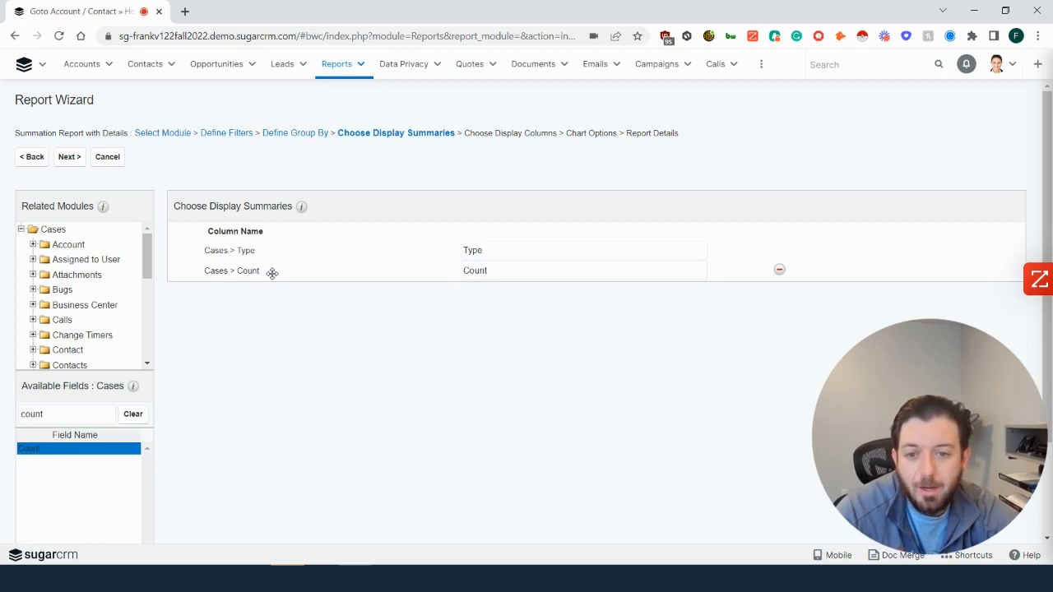
- Add the Cases Type field to the report's display columns
click(70, 165)
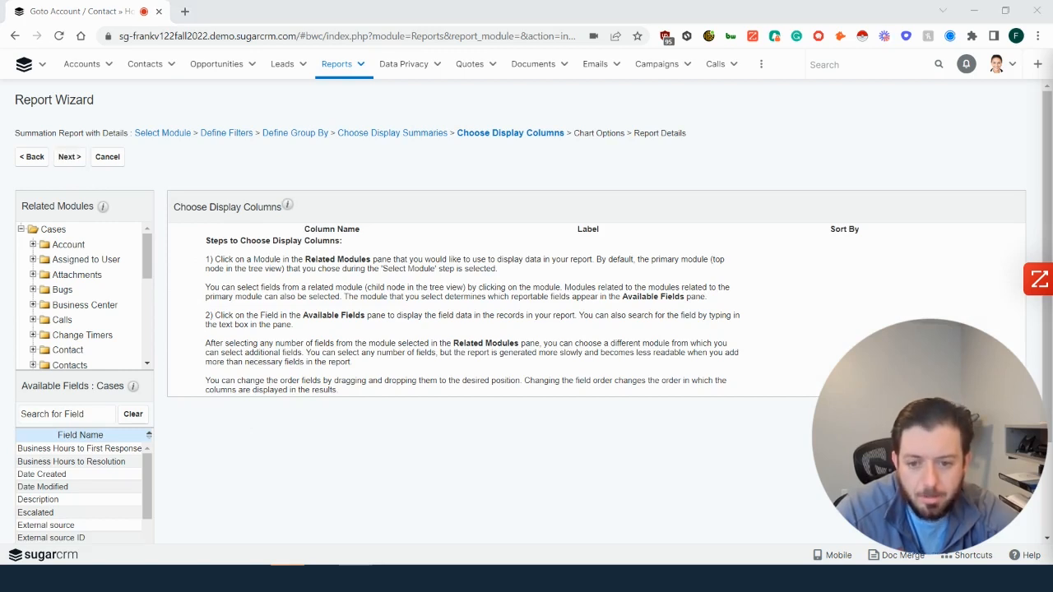
click(51, 418)
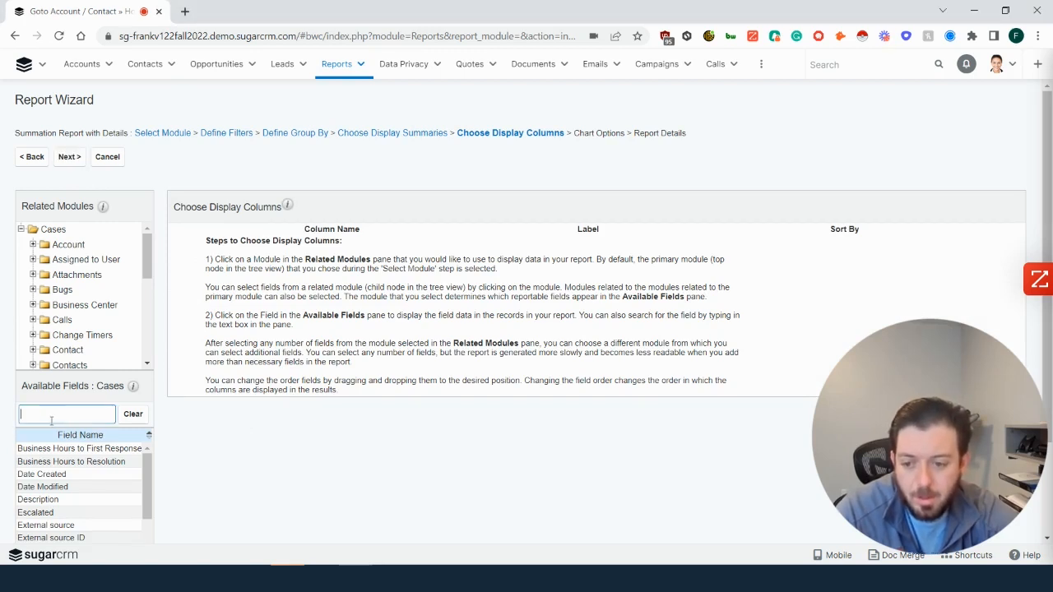
text(type)
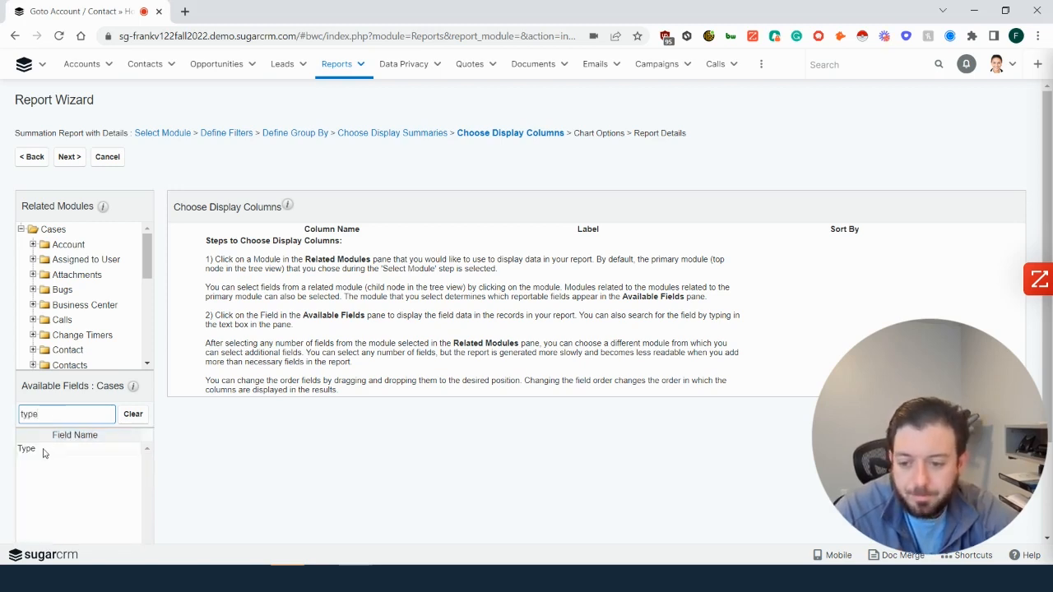
click(44, 454)
click(60, 411)
key(BackSpace)
key(BackSpace)
key(BackSpace)
key(BackSpace)
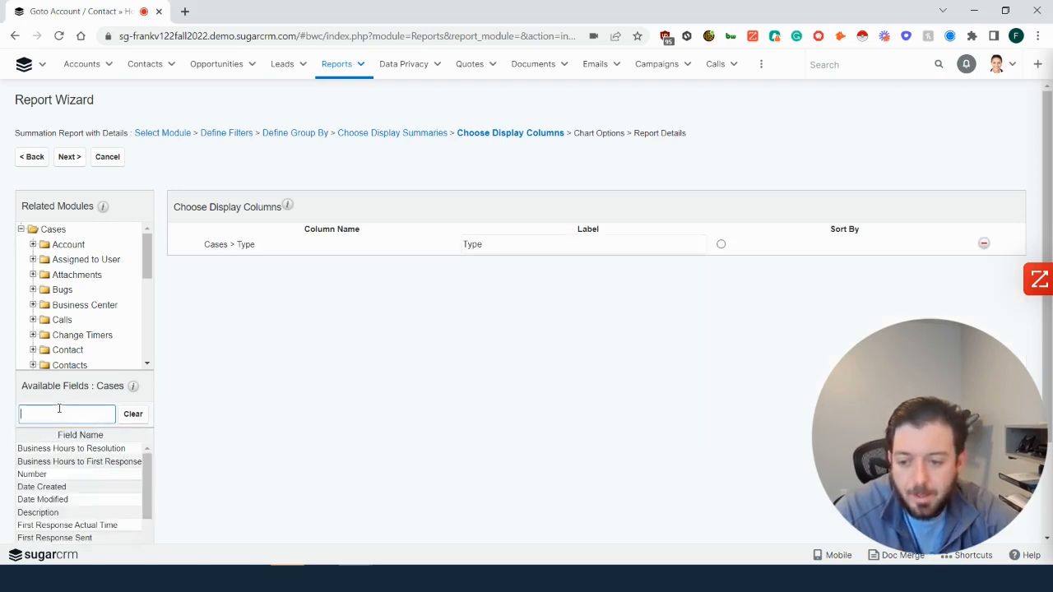
text(count)
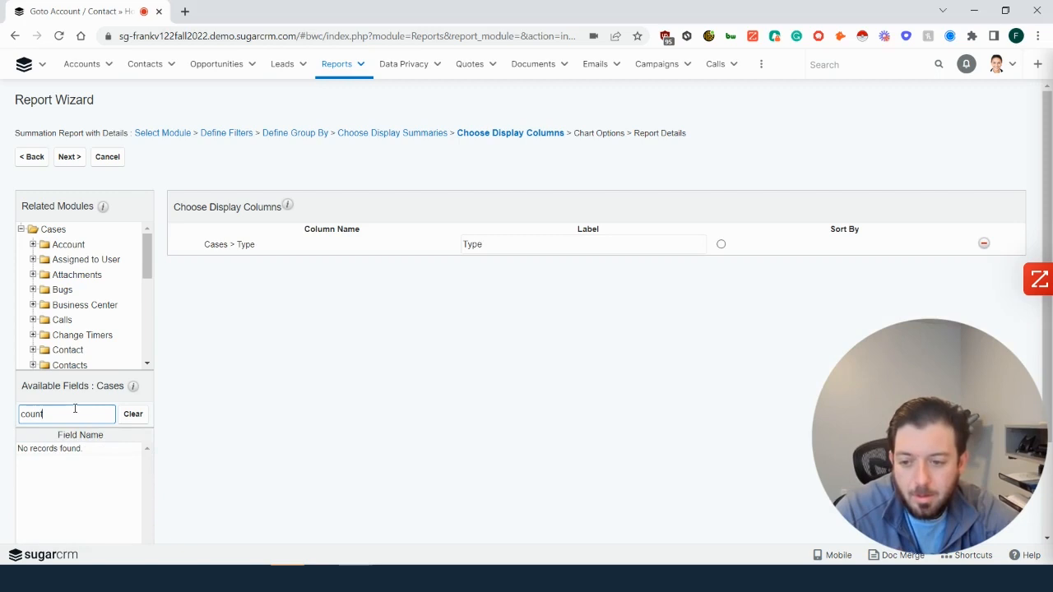
key(ctrl+a)
key(BackSpace)
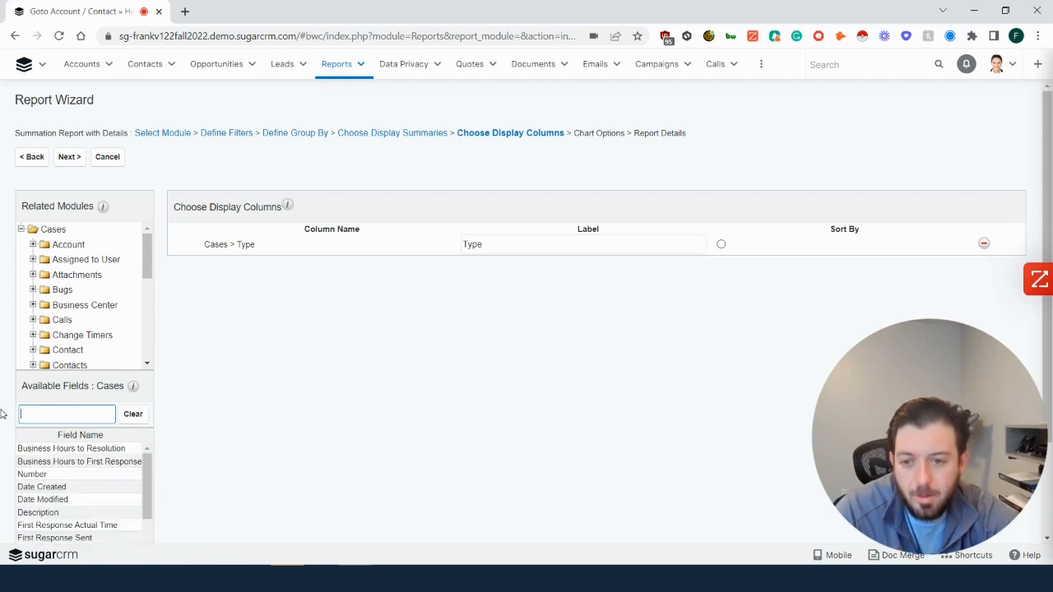
click(444, 414)
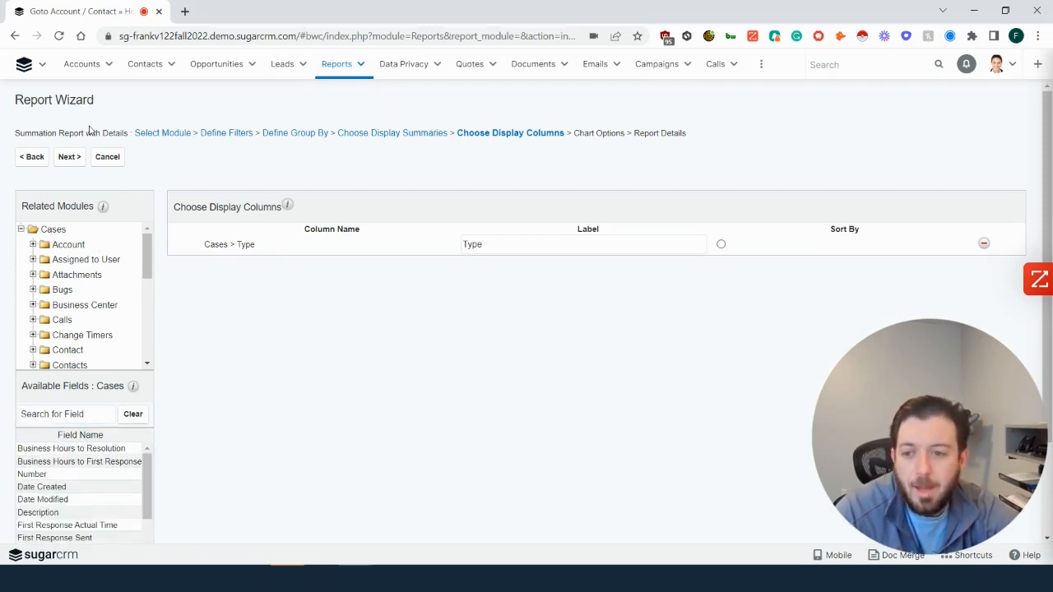
- Go on to the report's chart options and set the chart type to Pie
click(68, 162)
click(247, 223)
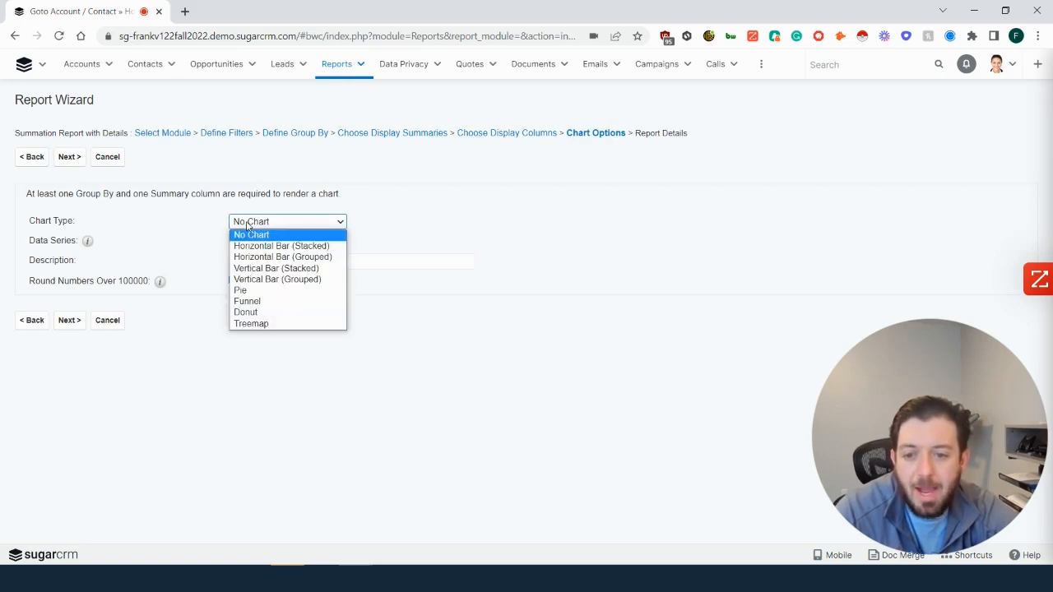
click(255, 295)
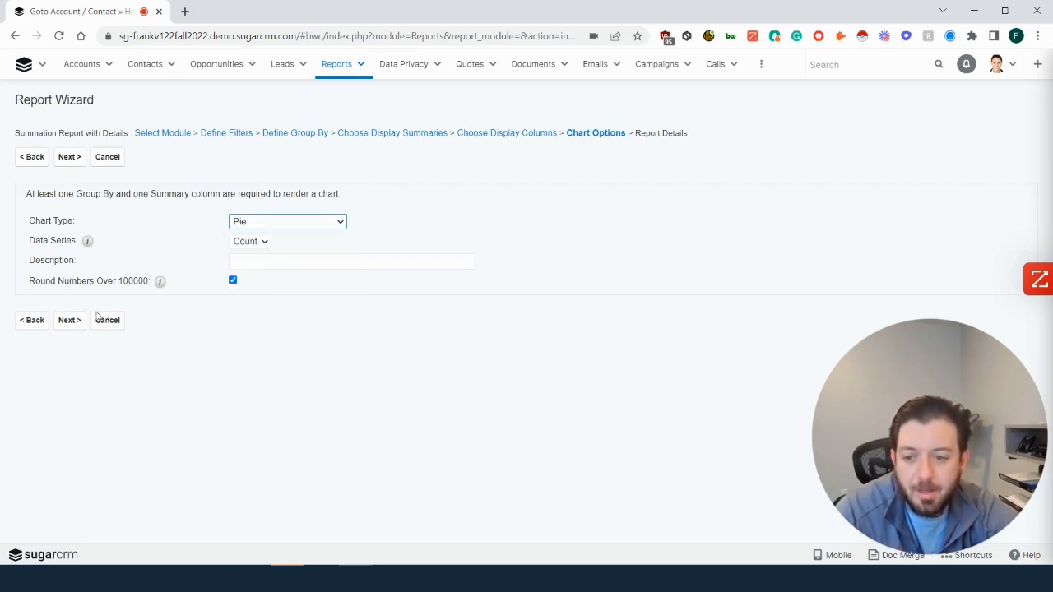
- Name the report "Cases By Type - Account Record Dashlet", then save and run it
click(62, 325)
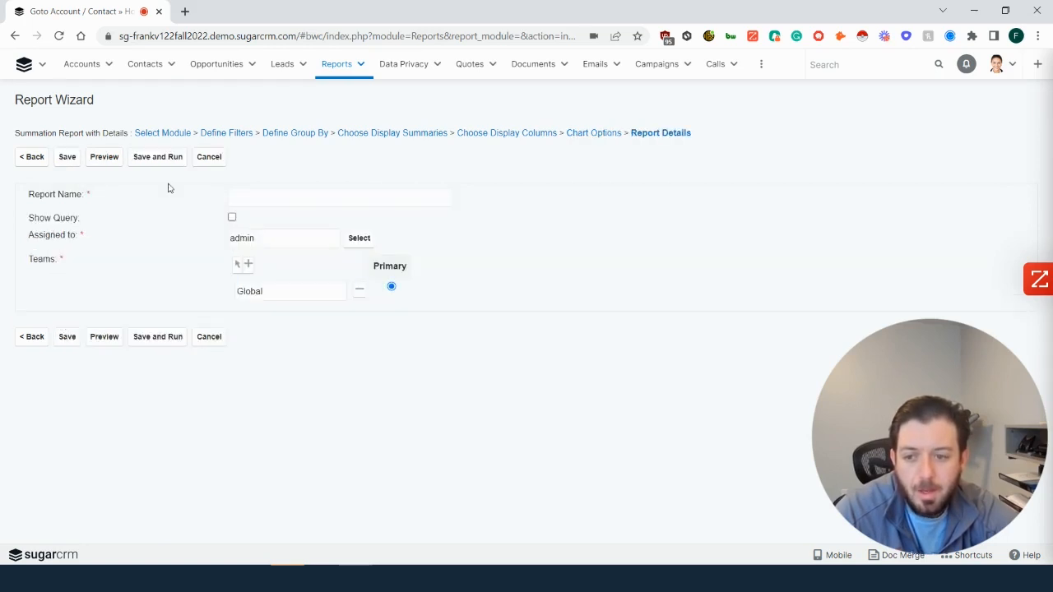
click(262, 196)
text(A)
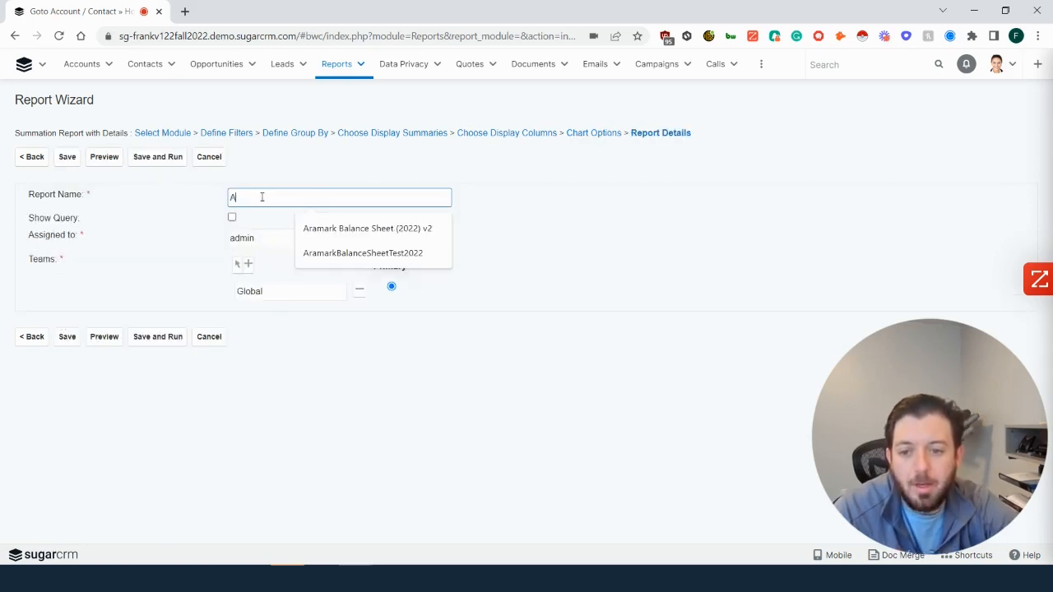
key(BackSpace)
text(Cases)
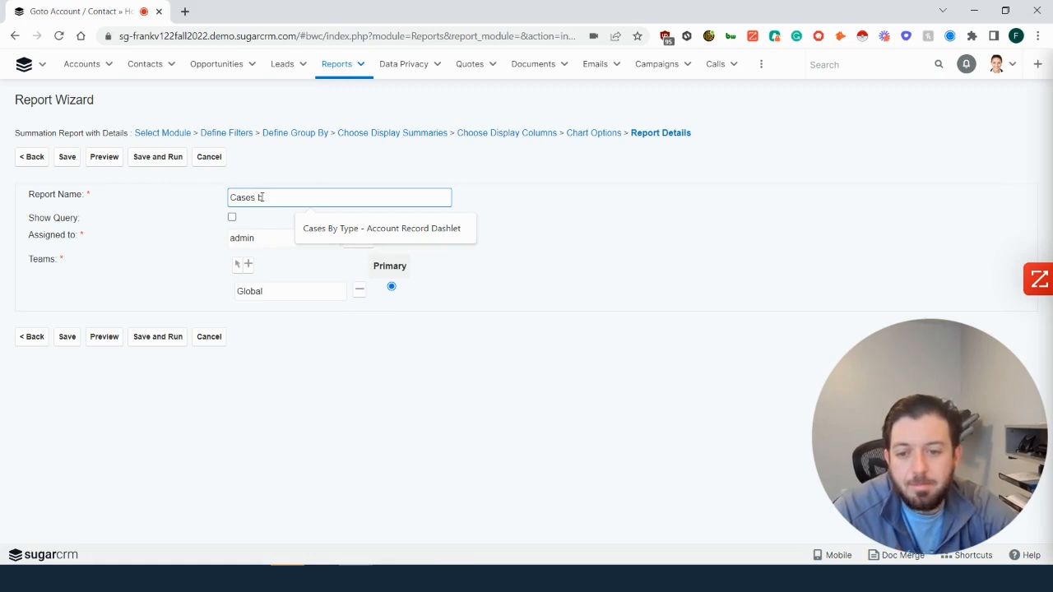
text( By Type -)
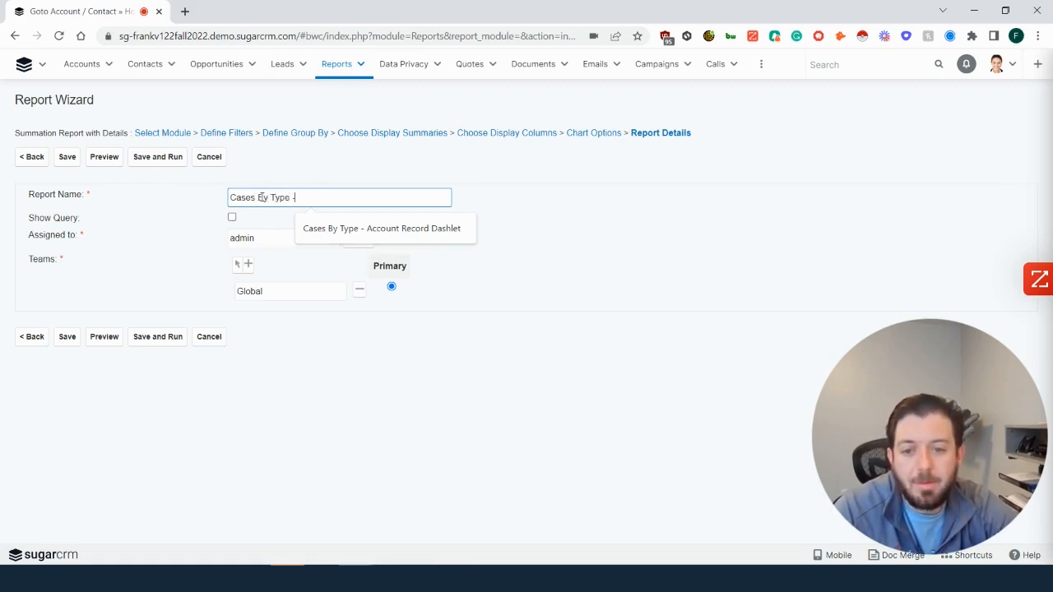
text( Account Rec)
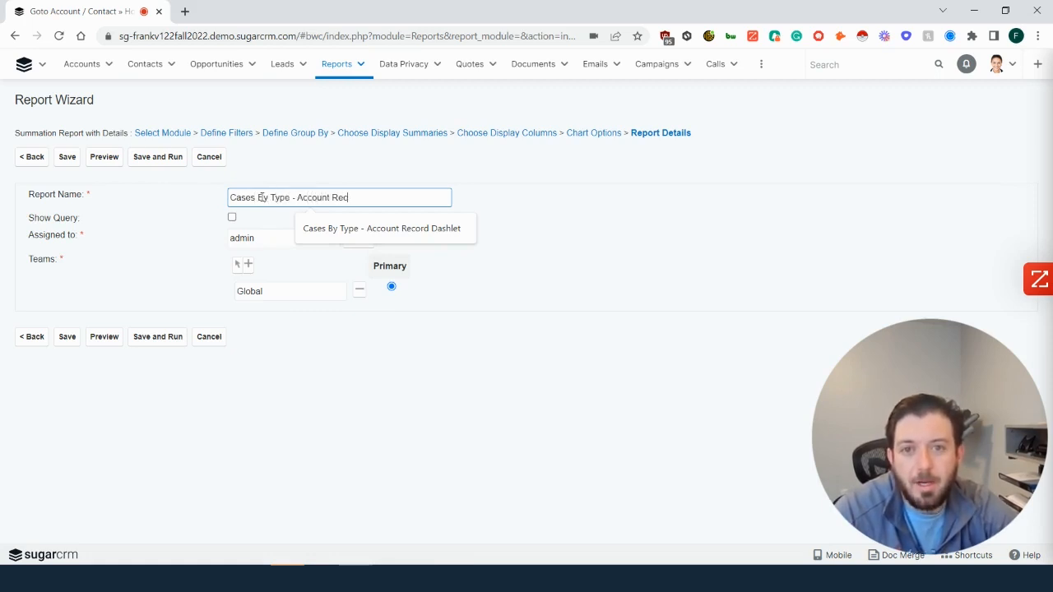
text(ord Dashlet)
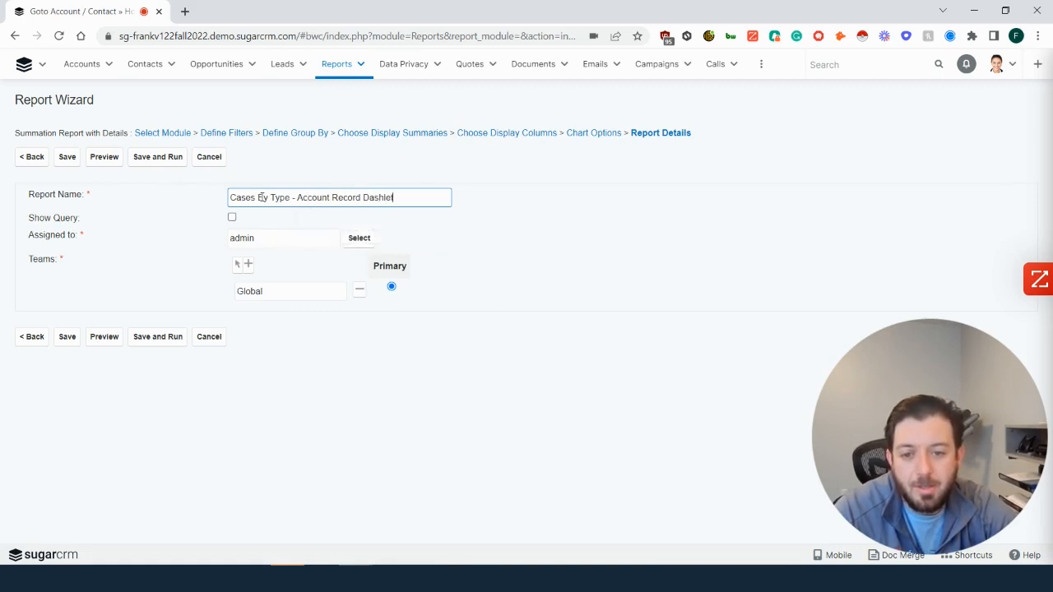
click(164, 344)
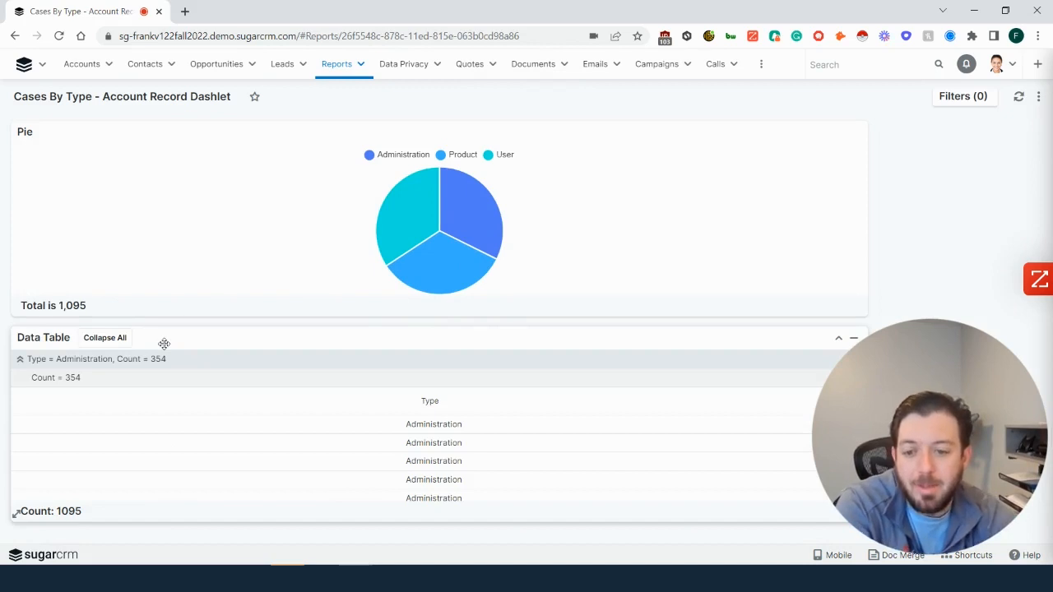
mouse_move(451, 274)
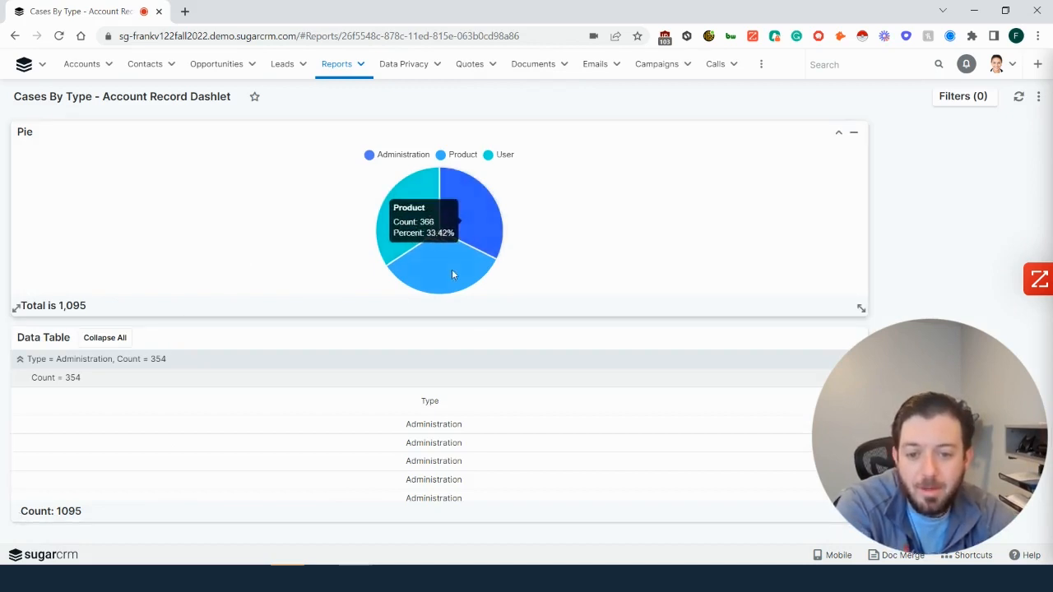
- Open the XYZ Funding Inc account record and start adding a Report Dashlet to its dashboard
click(78, 69)
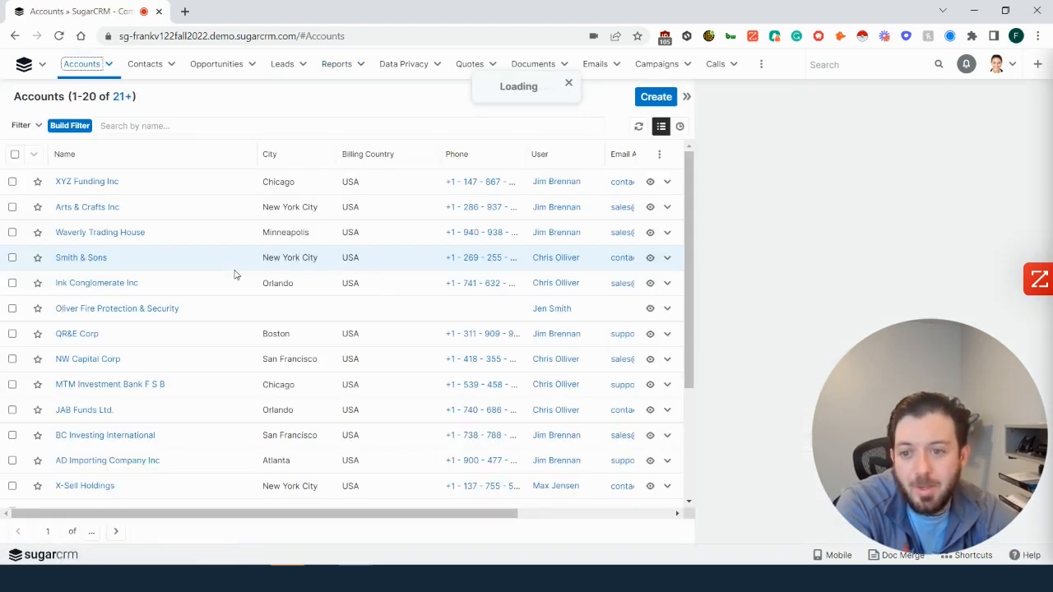
click(86, 183)
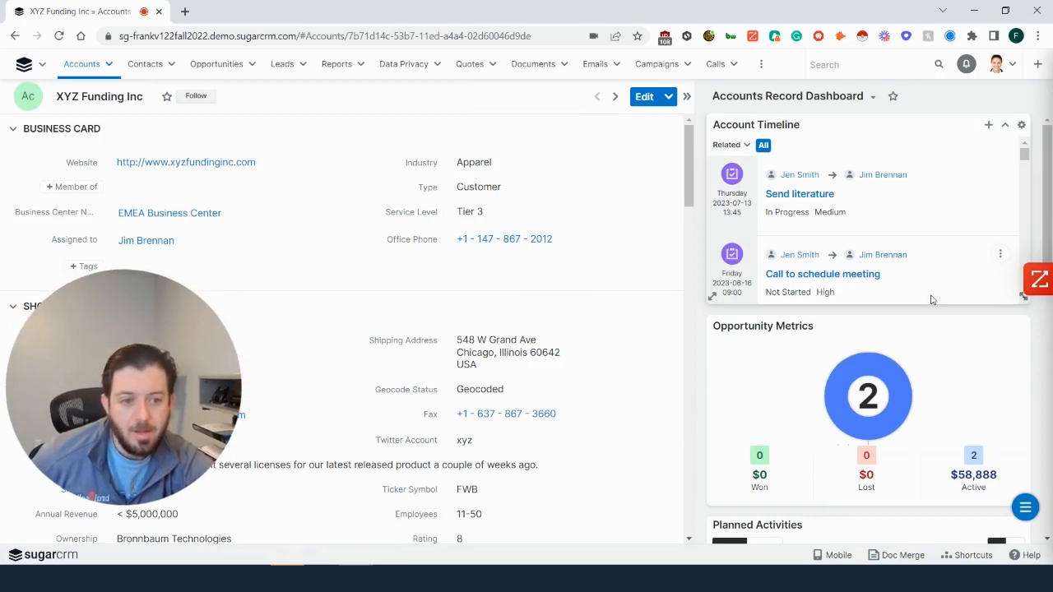
click(1025, 507)
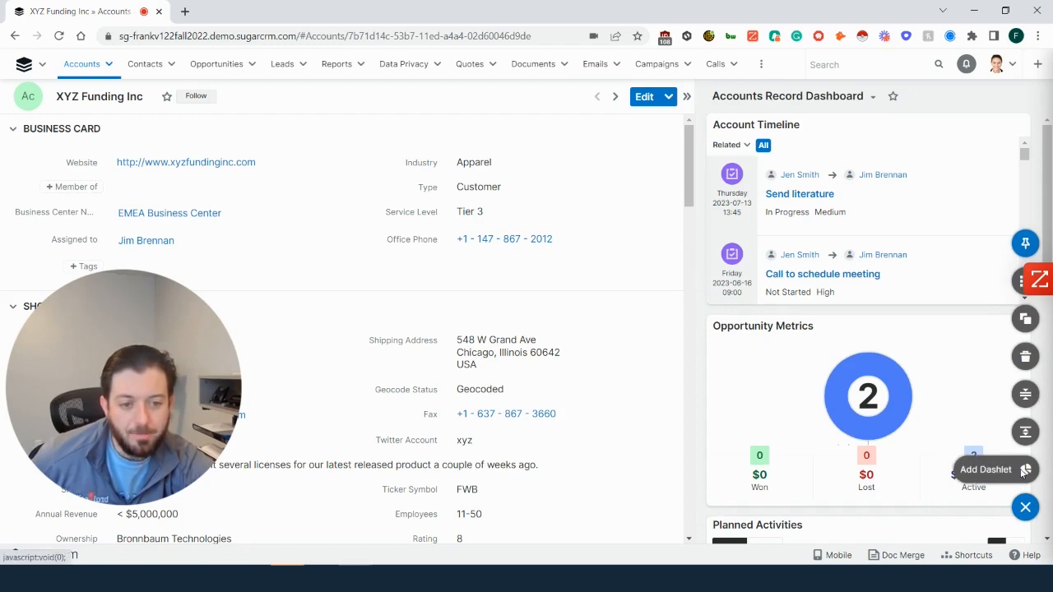
click(1024, 471)
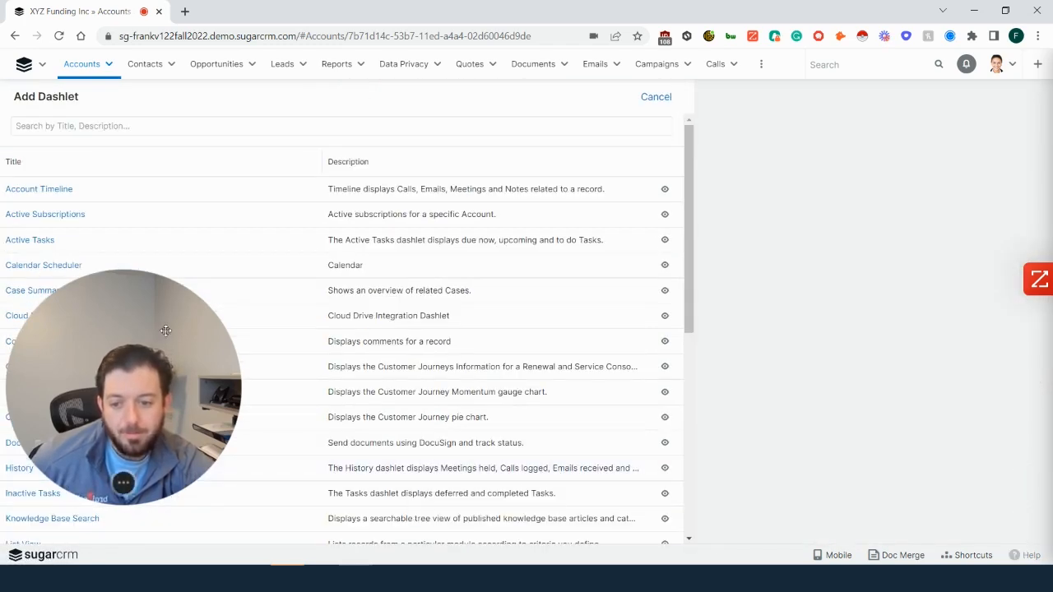
drag(165, 332, 758, 168)
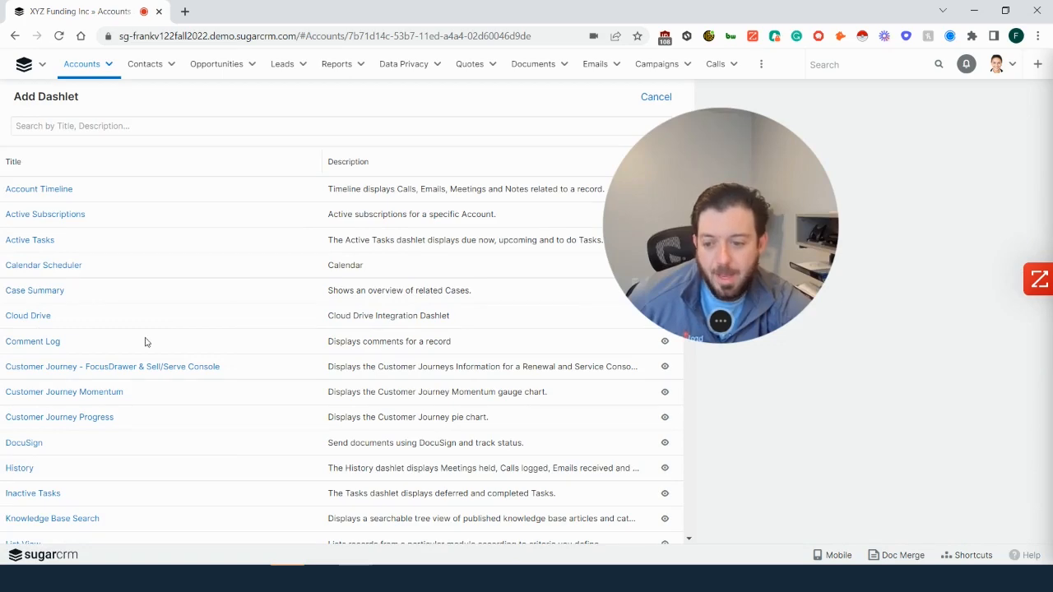
scroll(149, 468, down, 3)
scroll(147, 474, down, 3)
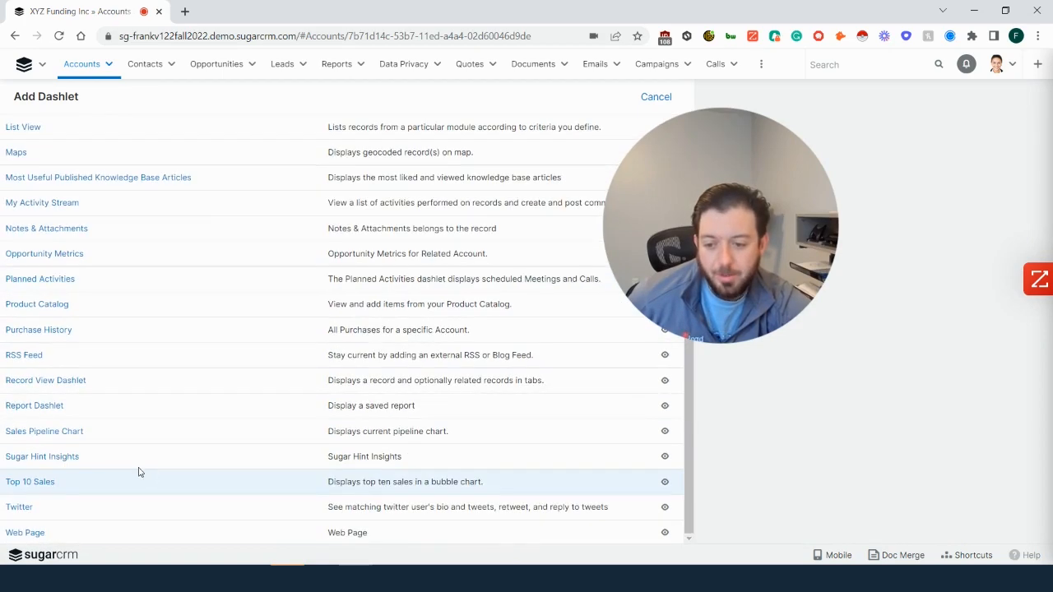
click(43, 407)
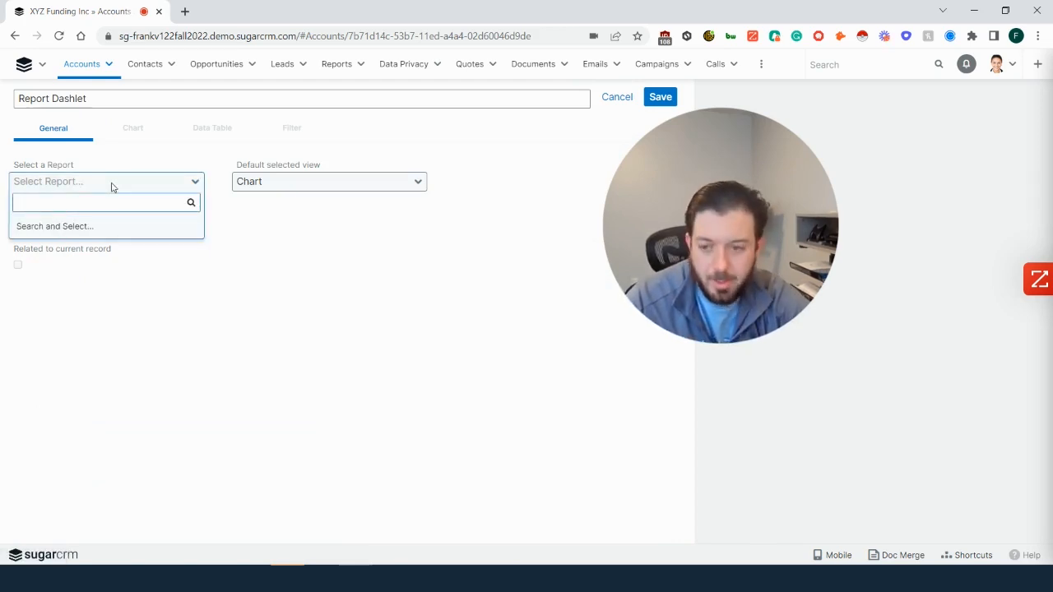
- Select the "Cases By Type - Account Record Dashlet" report for the dashlet and set its auto refresh to every 15 minutes
text(Cases by type )
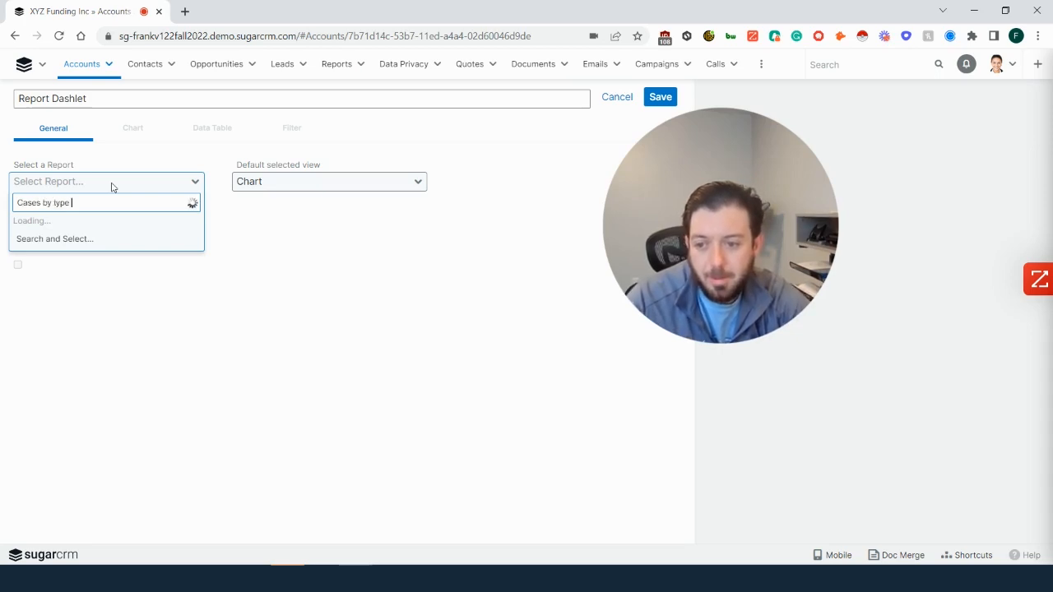
text(- a)
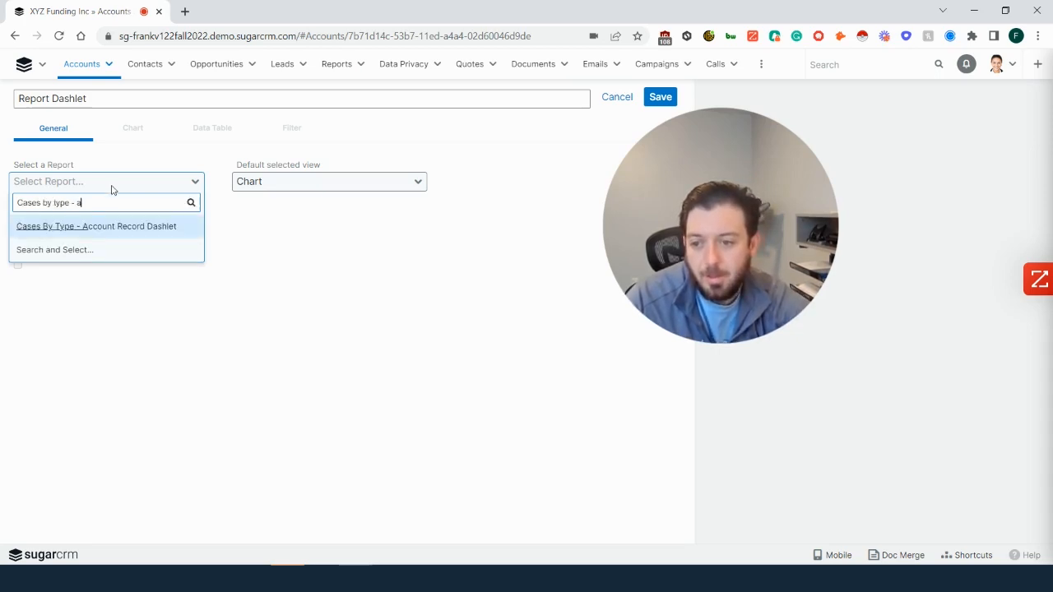
click(107, 236)
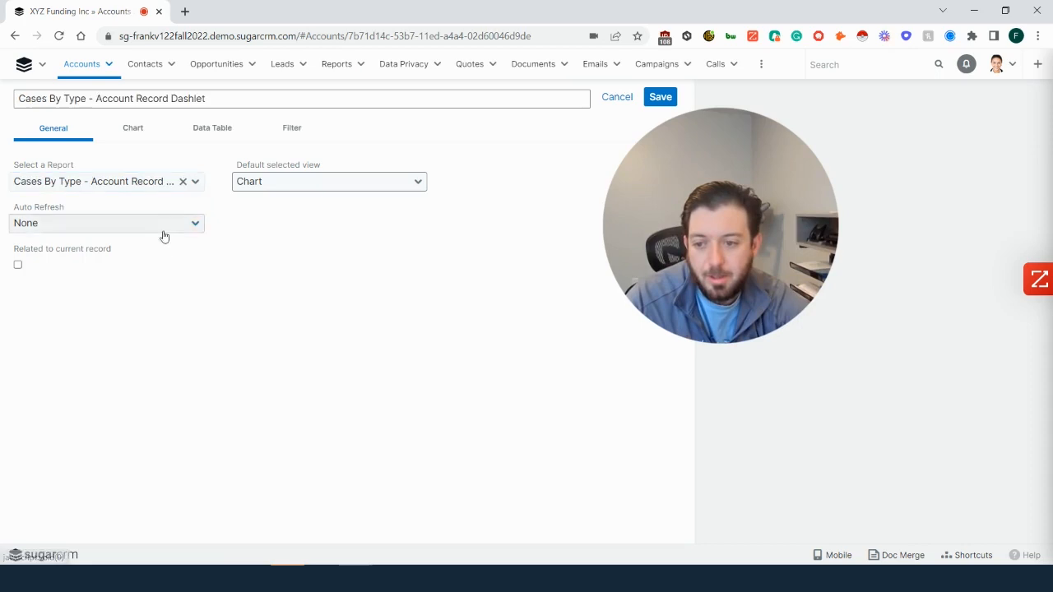
click(160, 231)
click(82, 269)
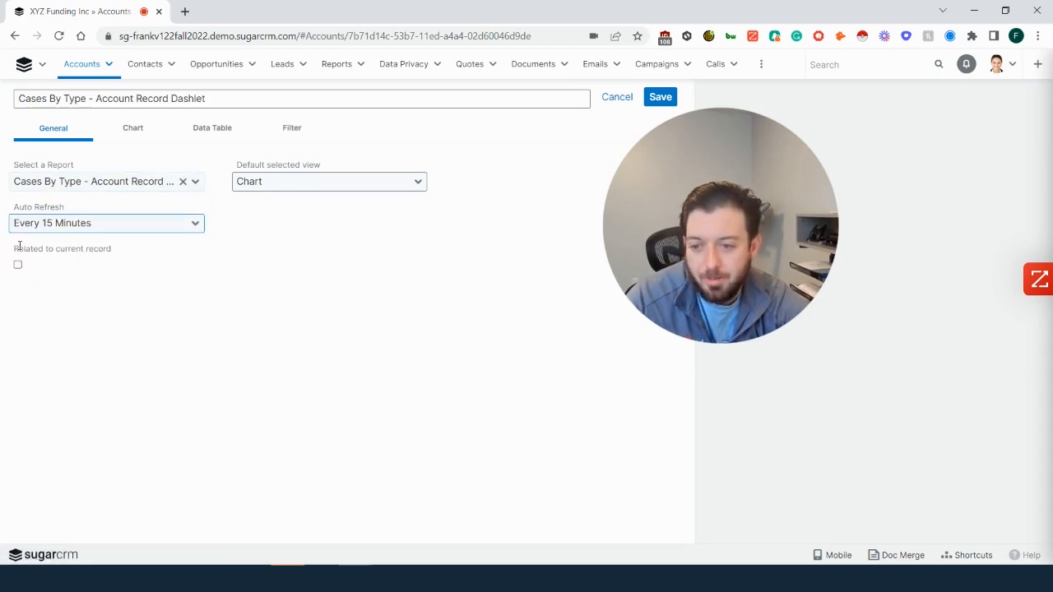
- Relate the dashlet to the current record, using Cases as the linked field
mouse_move(111, 252)
mouse_down()
mouse_move(1, 269)
mouse_move(7, 253)
mouse_up()
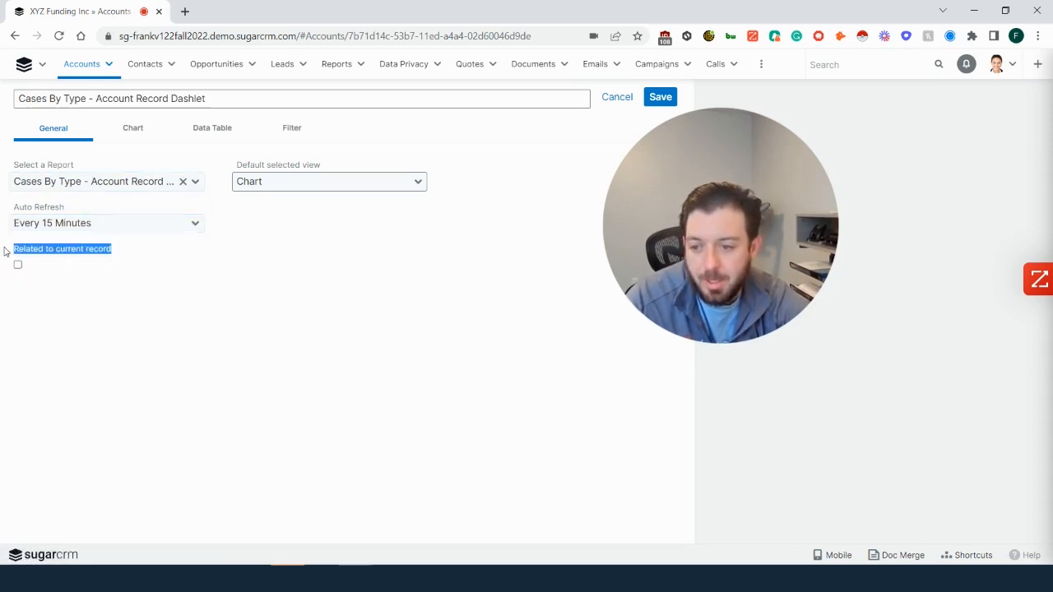
click(65, 276)
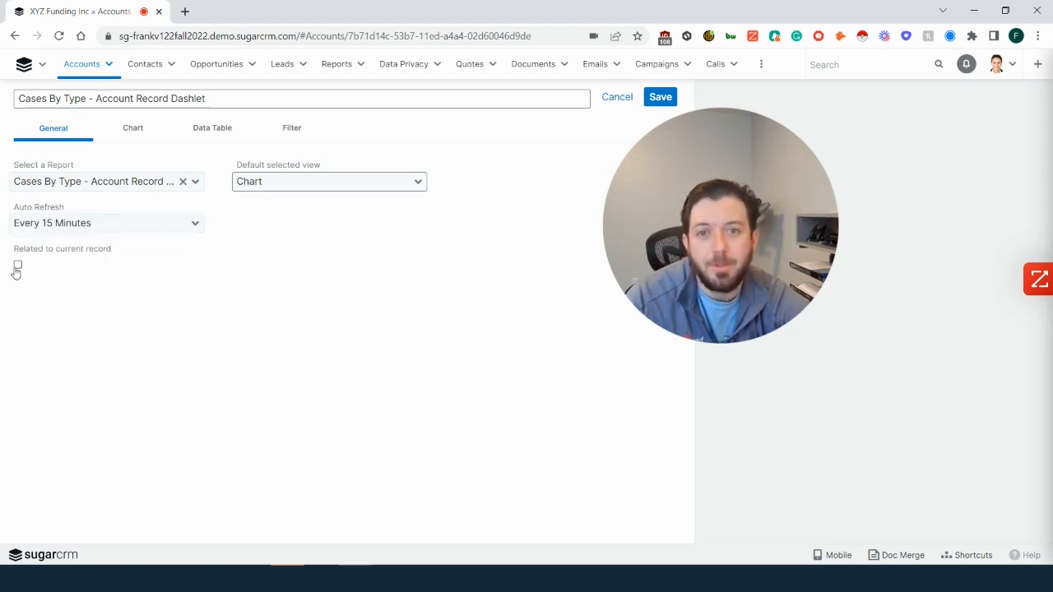
click(18, 266)
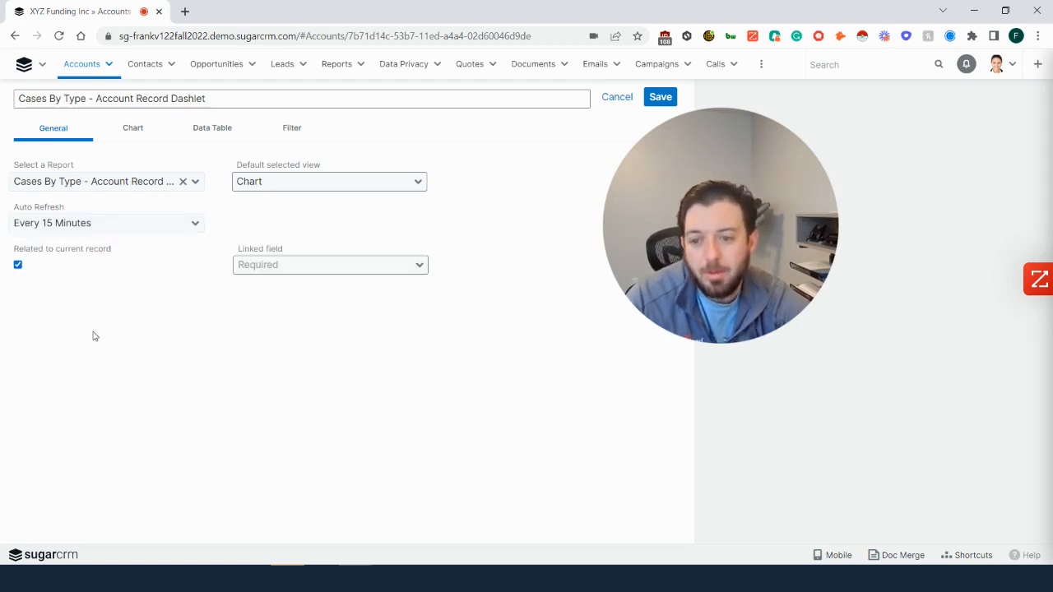
click(320, 274)
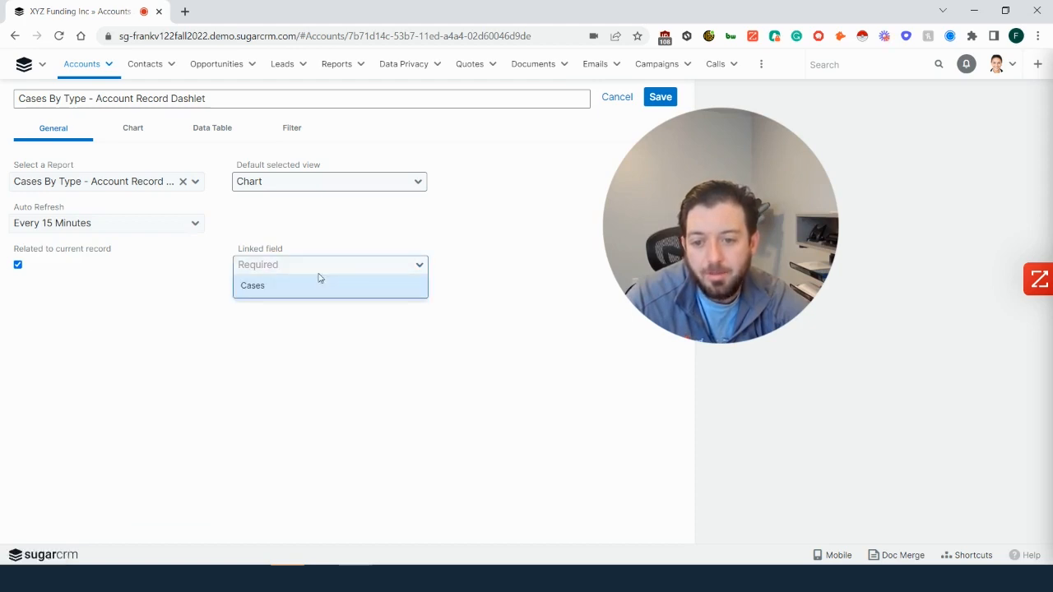
click(266, 289)
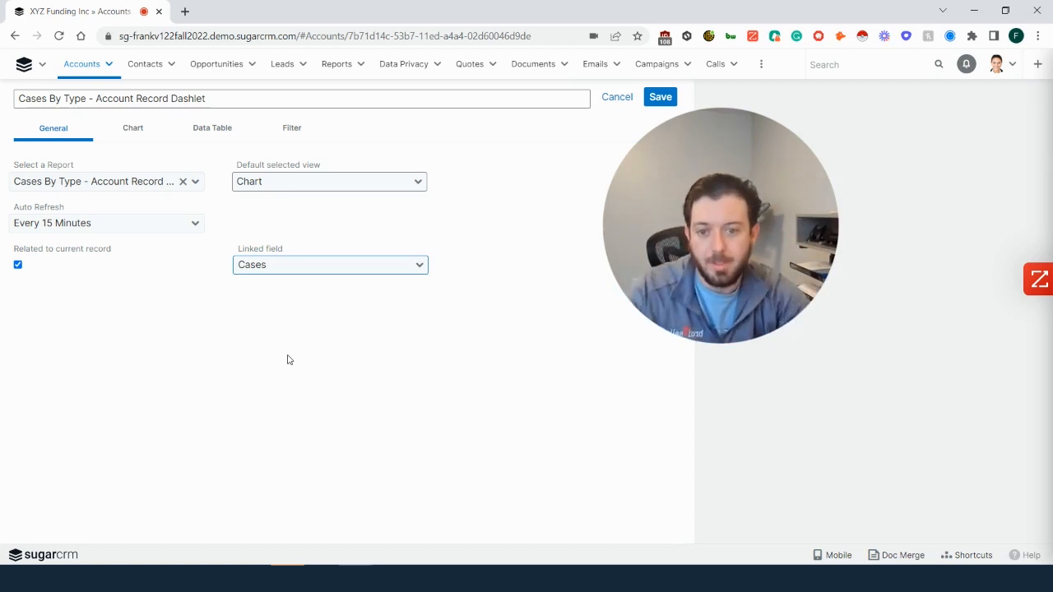
- Show the total and legend on the dashlet's pie chart and set its primary sort order to Count
click(131, 132)
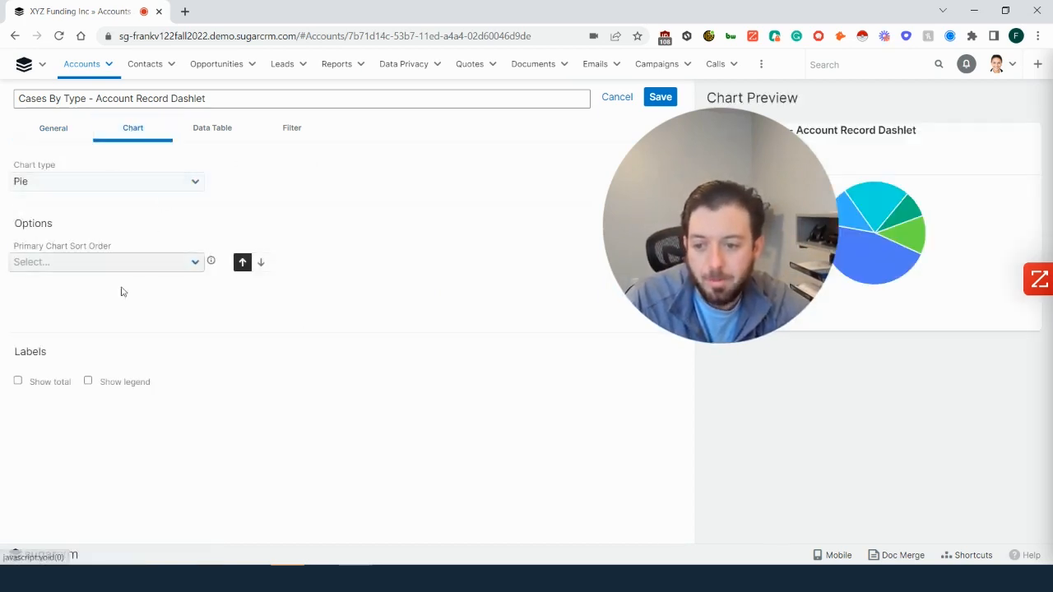
click(18, 382)
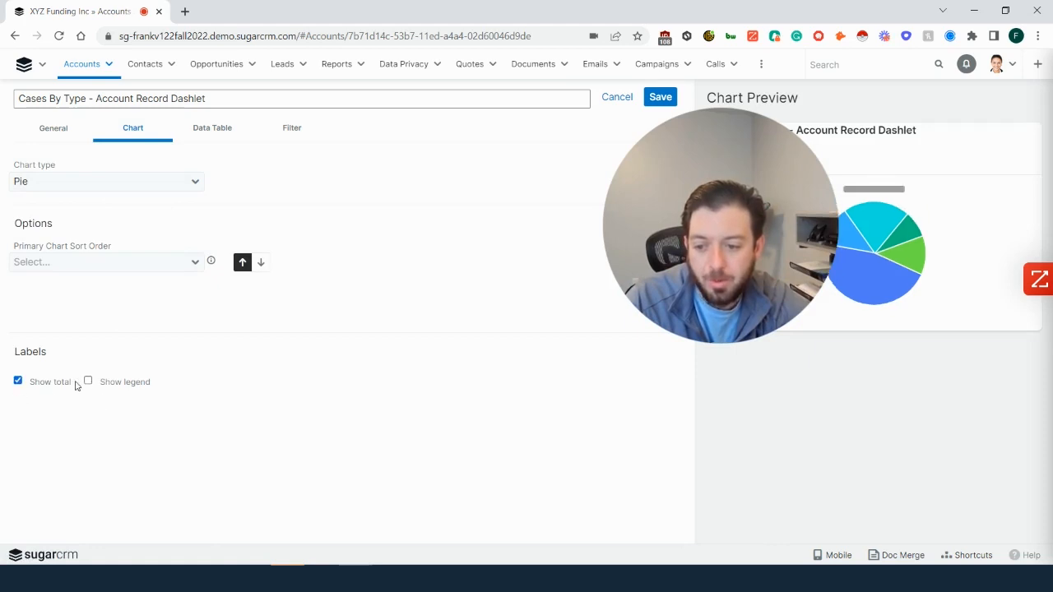
click(88, 382)
click(78, 262)
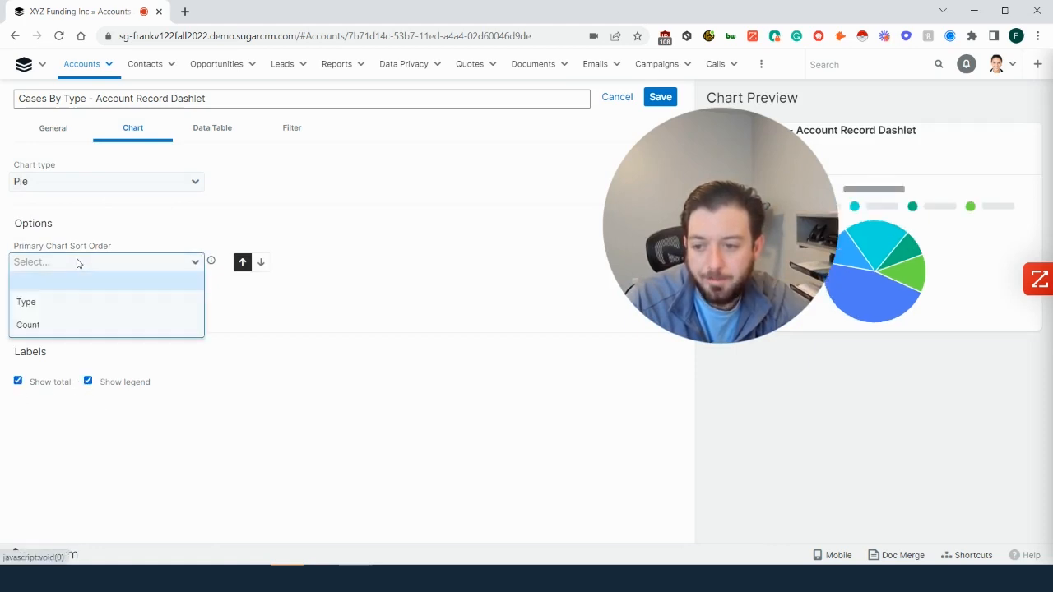
click(54, 325)
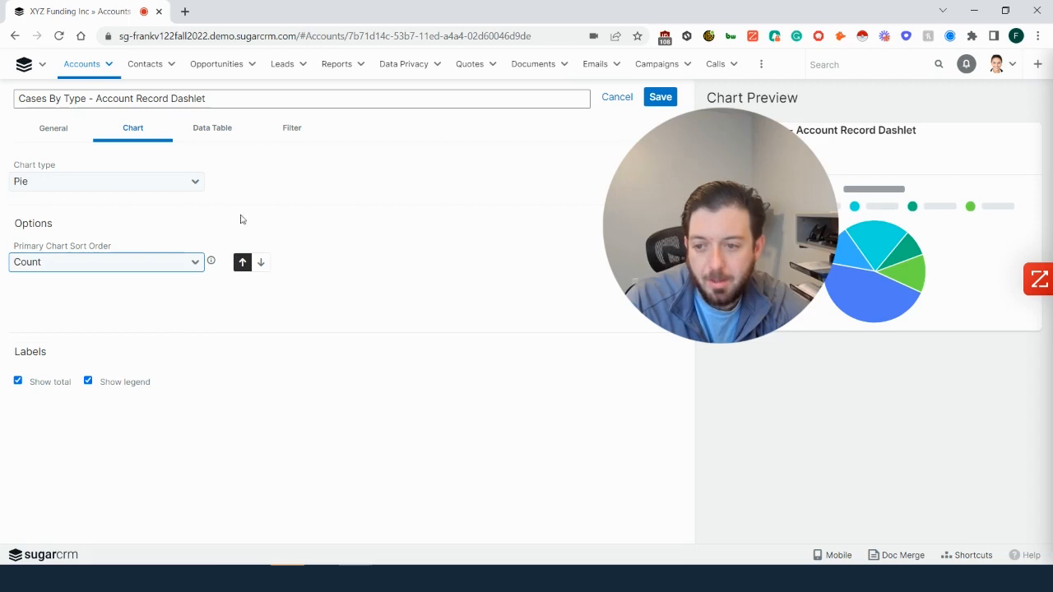
- Sort the dashlet's data table by Type with the total record count shown, and save the dashlet
click(219, 138)
click(137, 187)
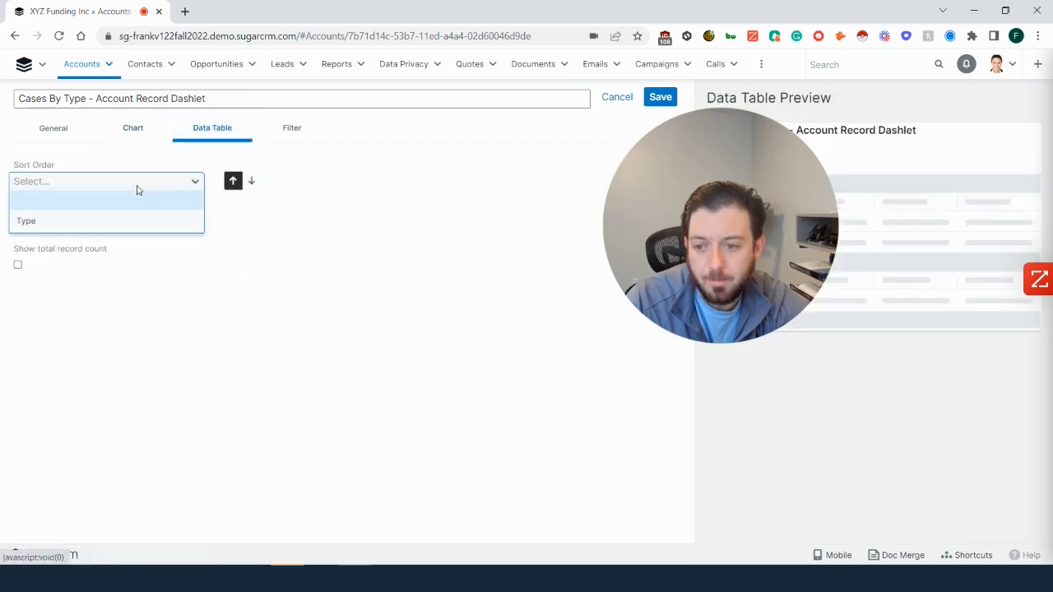
click(96, 223)
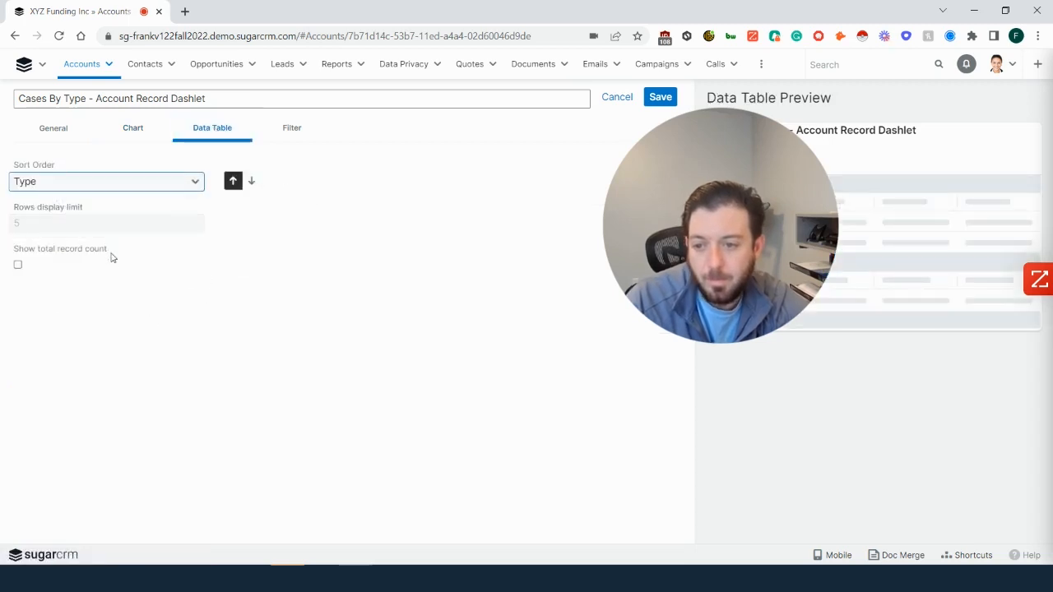
click(18, 268)
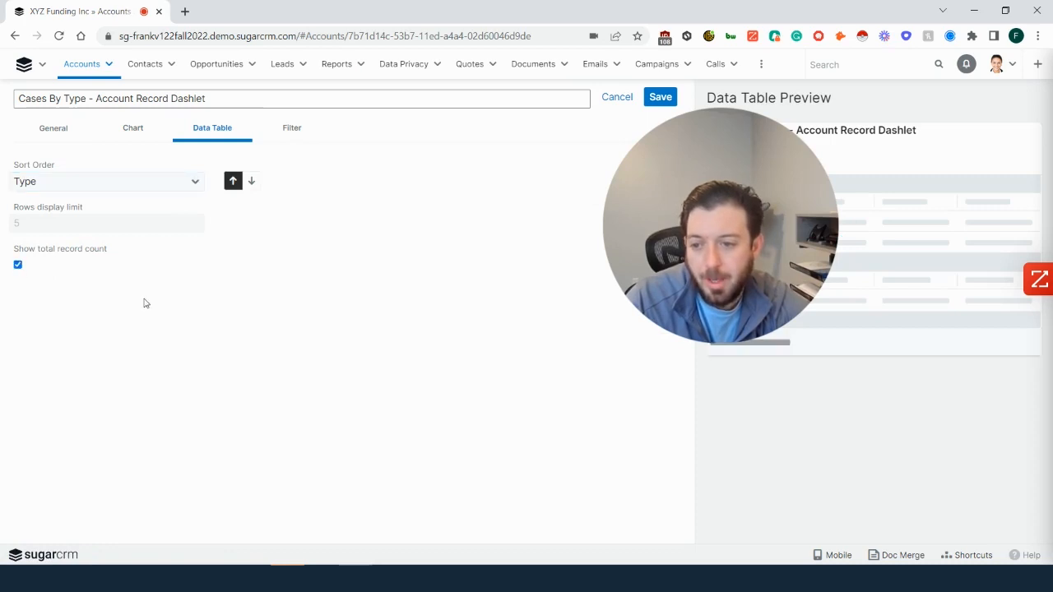
click(293, 132)
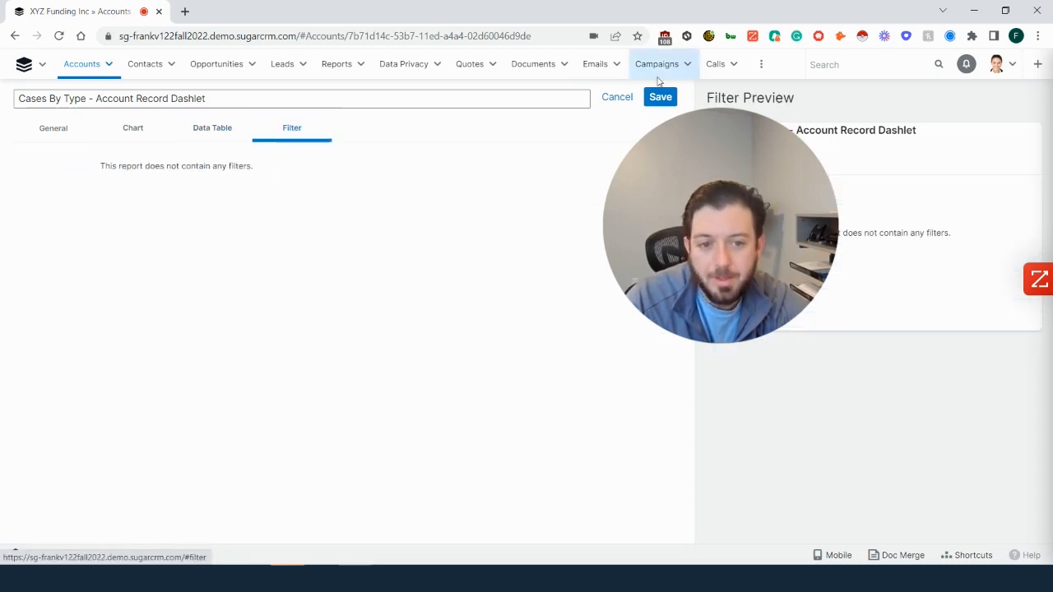
click(662, 105)
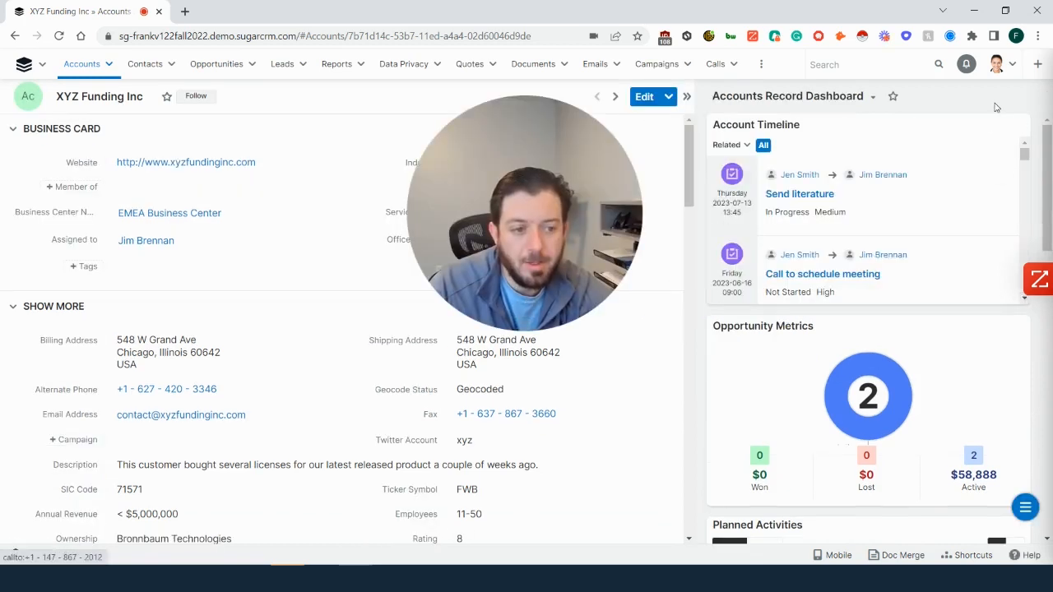
- Examine the Cases By Type dashlet on the XYZ Funding Inc dashboard, including the counts and percentages of its pie slices
scroll(1020, 296, down, 3)
scroll(1020, 296, down, 6)
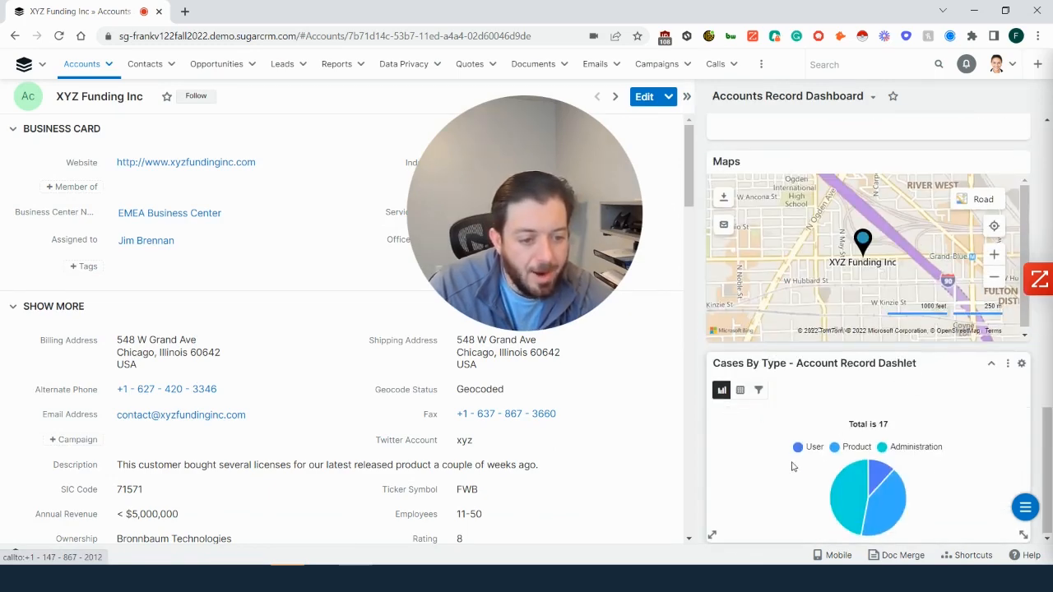
mouse_move(846, 488)
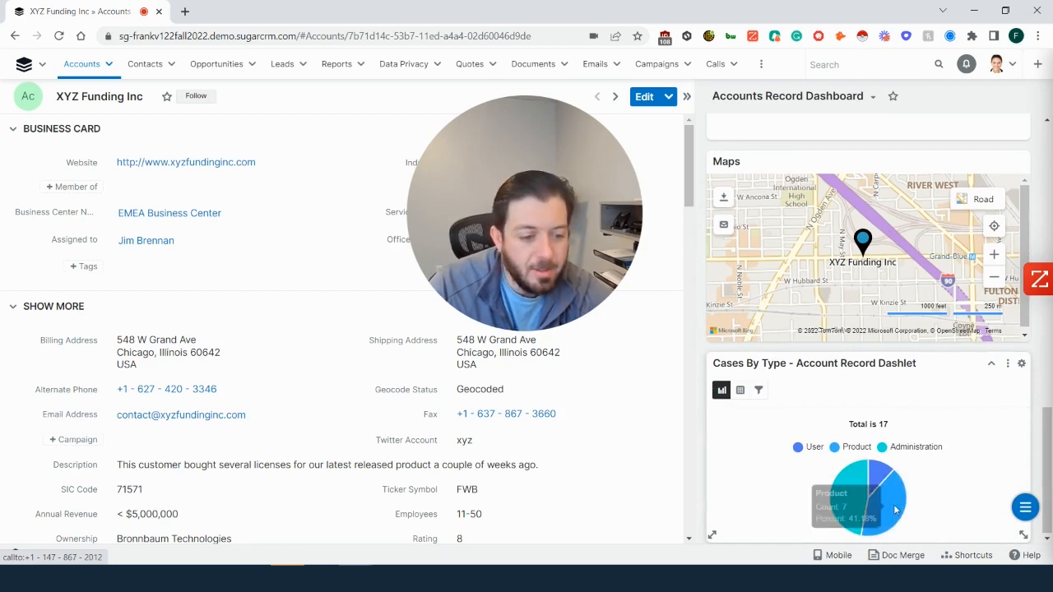
mouse_move(895, 510)
mouse_move(879, 474)
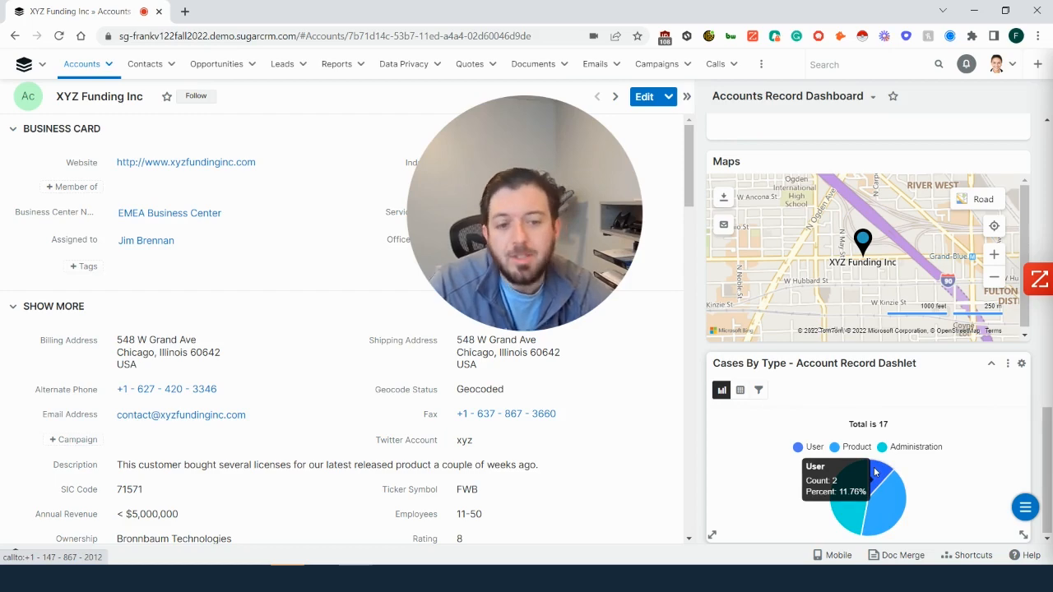
scroll(913, 334, up, 3)
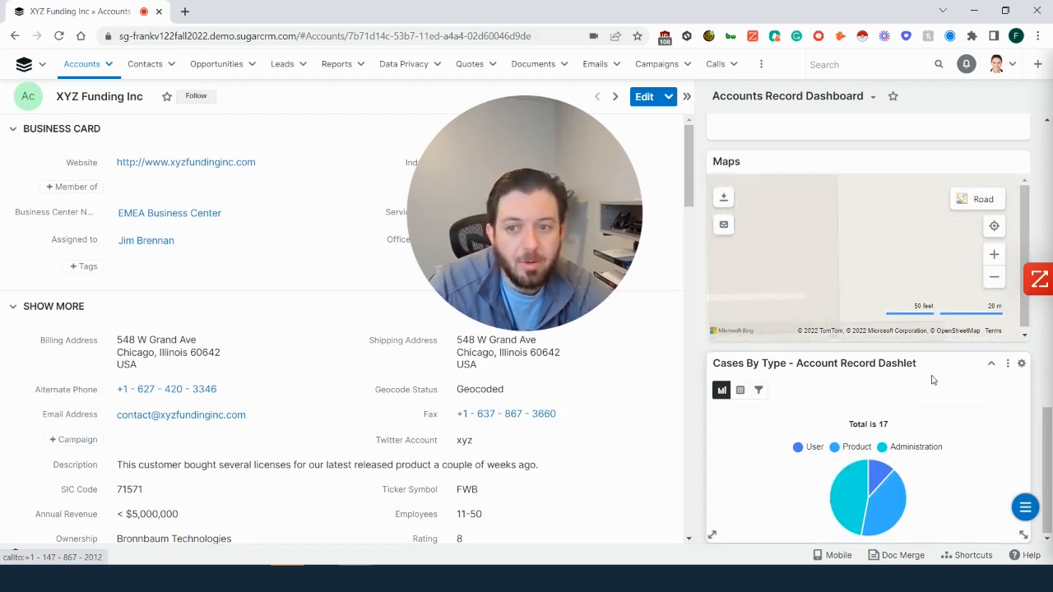
scroll(933, 381, up, 12)
scroll(932, 380, down, 10)
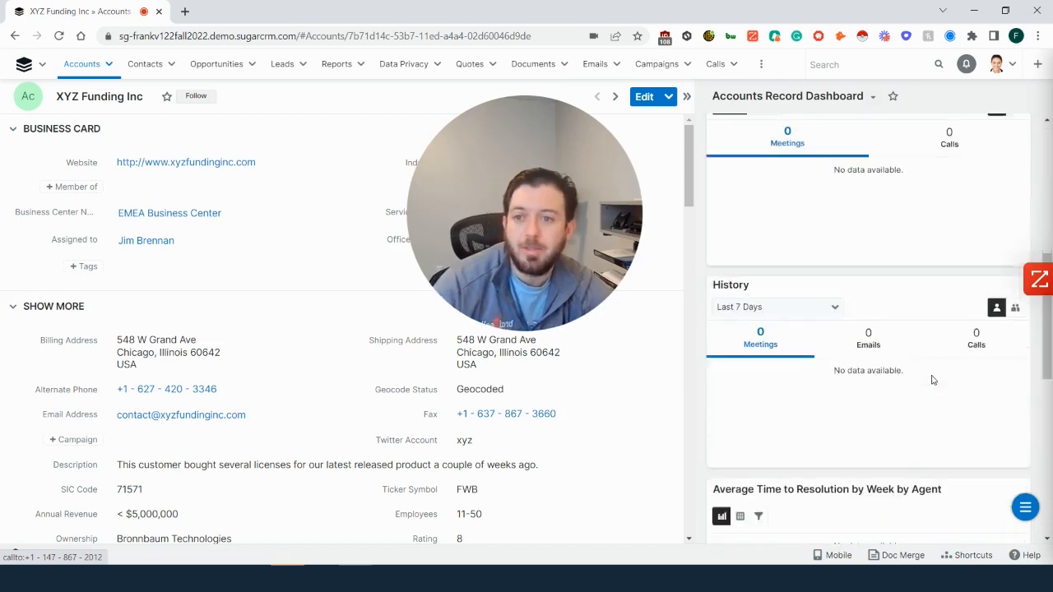
scroll(932, 380, down, 2)
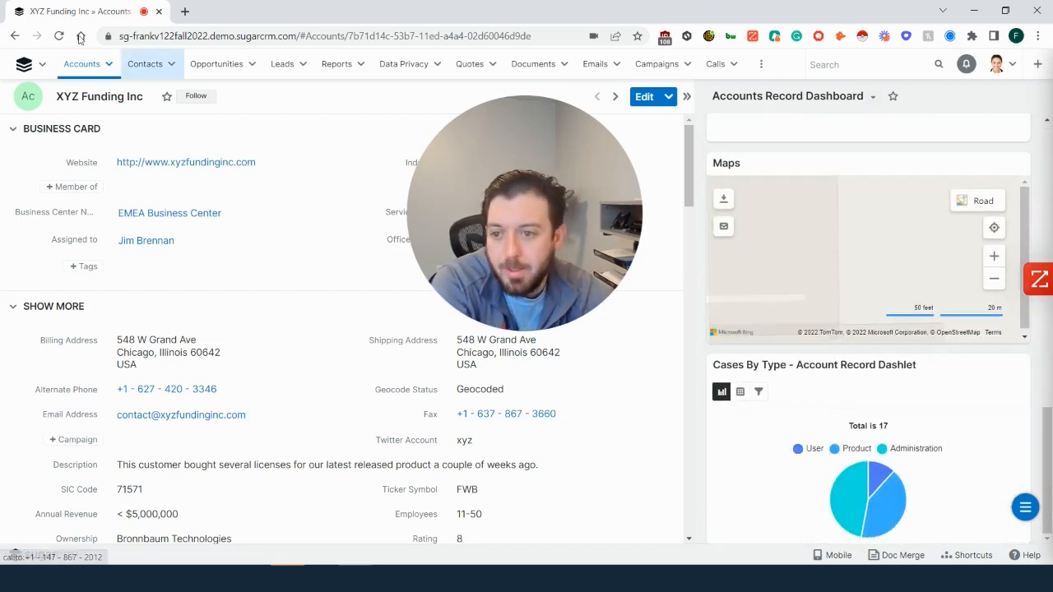
- Open the Smith & Sons account record and examine the slices of its Cases By Type pie chart
click(79, 66)
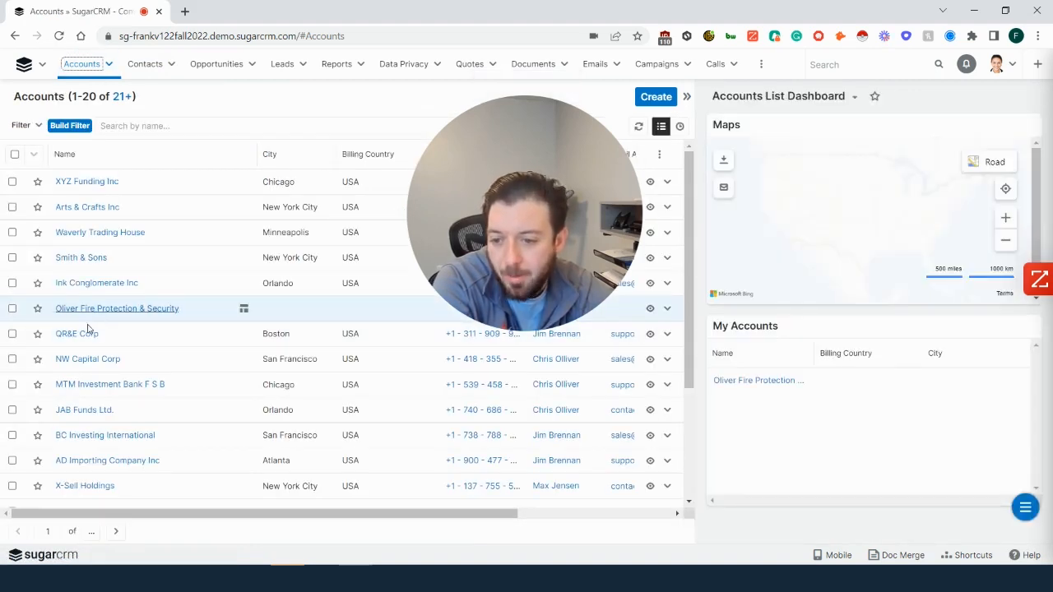
click(91, 260)
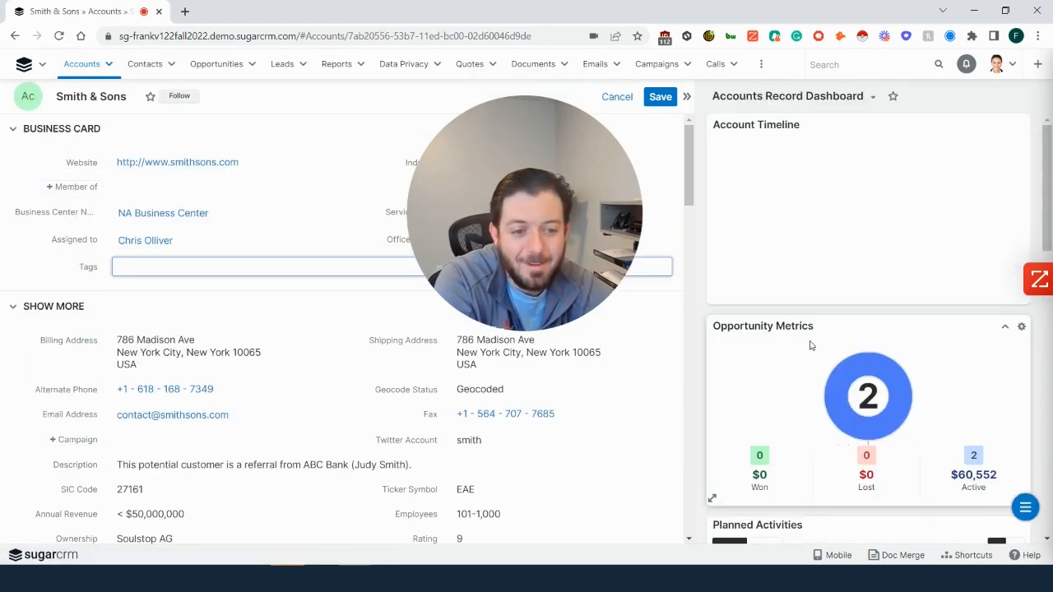
scroll(809, 340, down, 3)
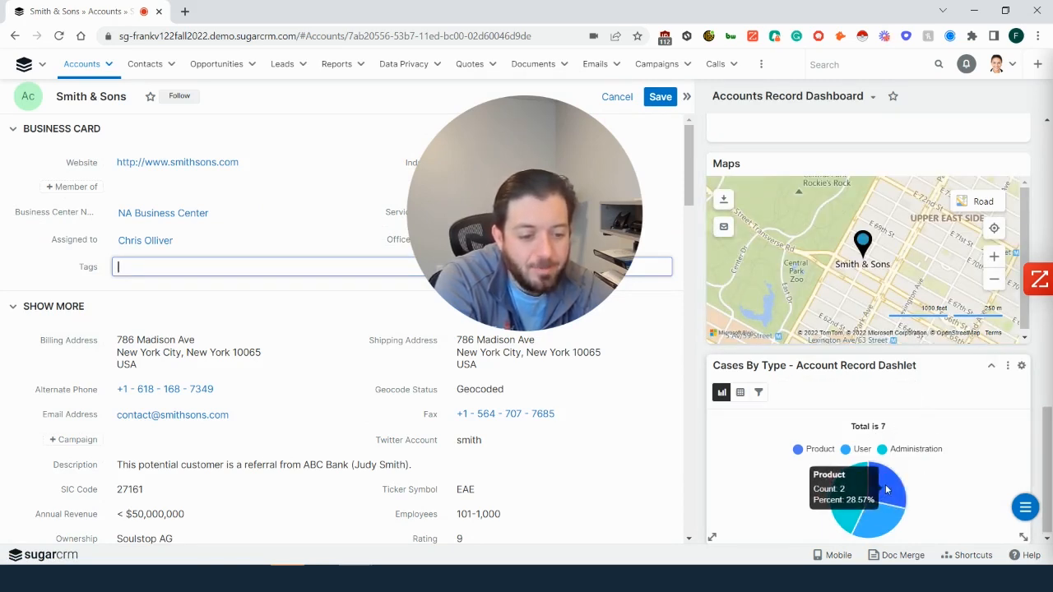
mouse_move(874, 527)
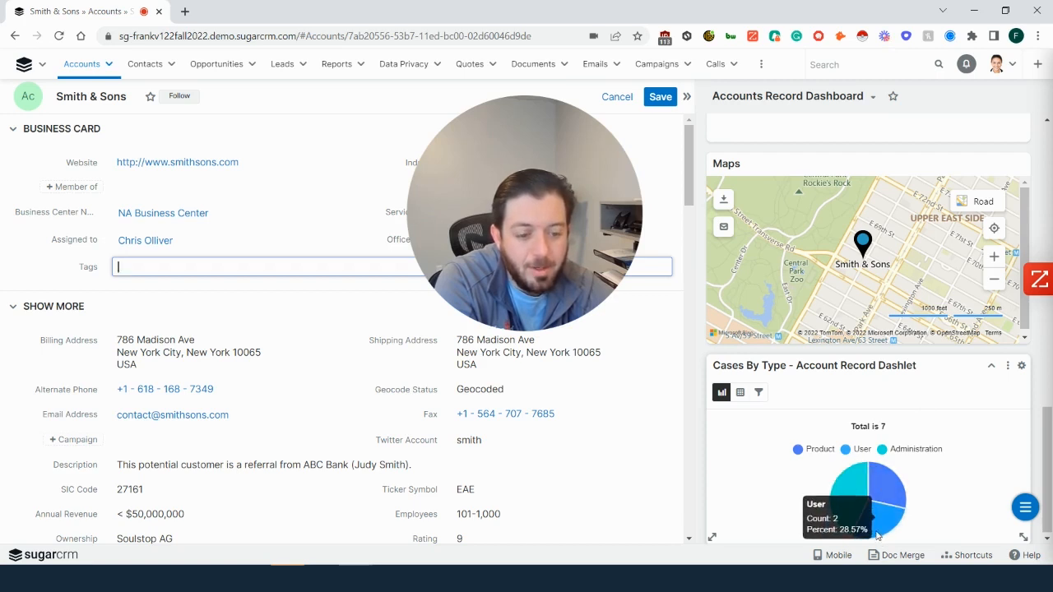